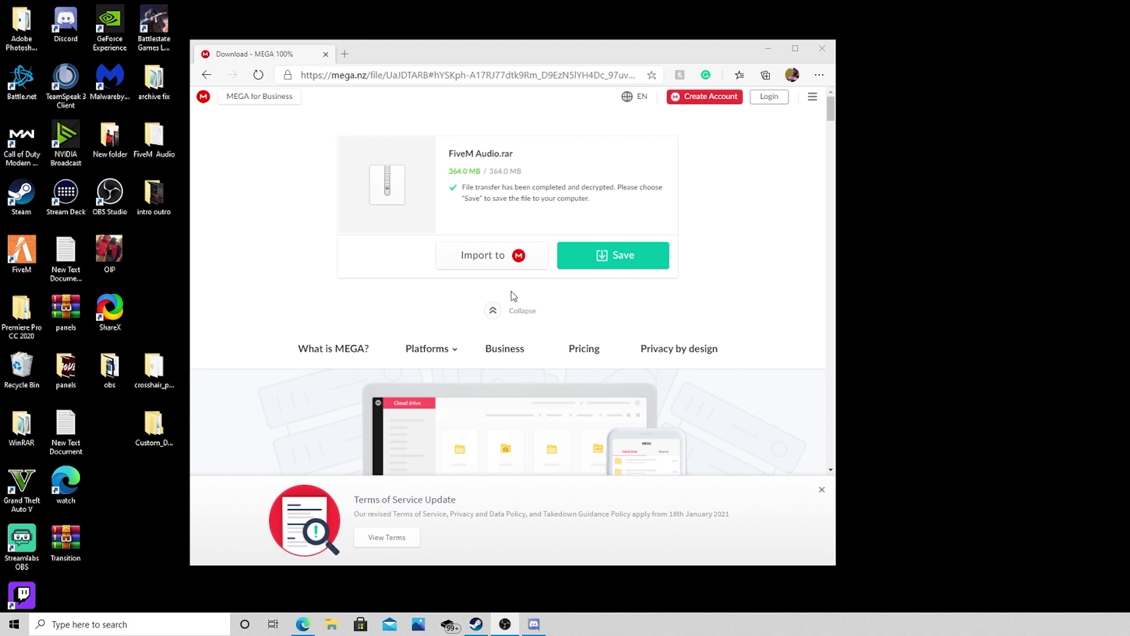
Close the browser window showing the MEGA download page for FiveM Audio.rar
left_click_drag(429, 56, 472, 52)
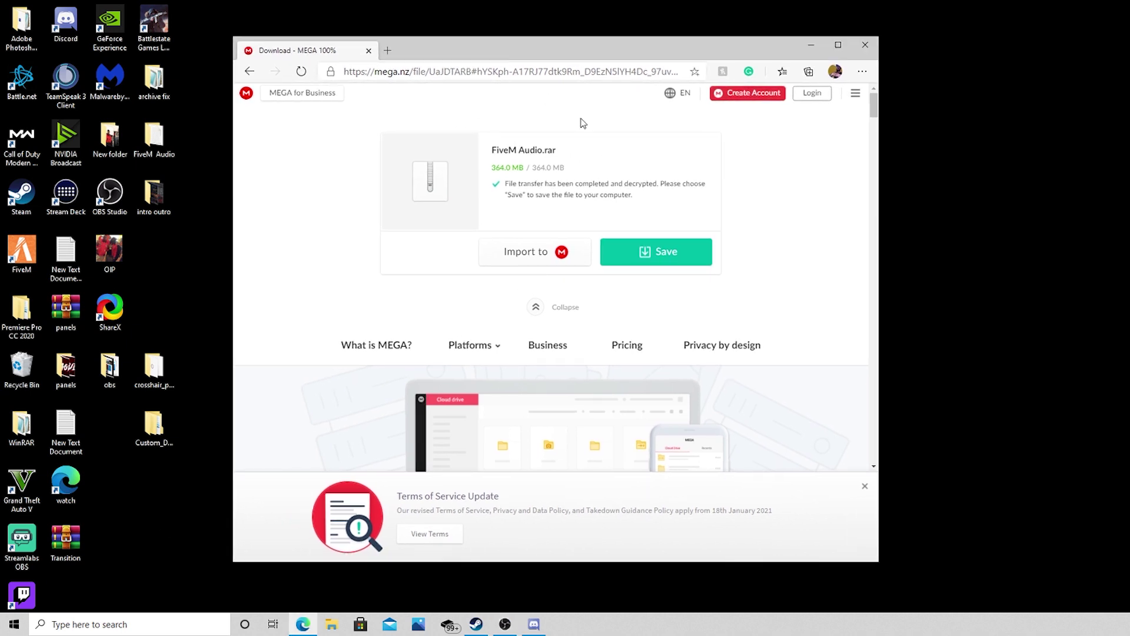
left_click_drag(598, 51, 574, 56)
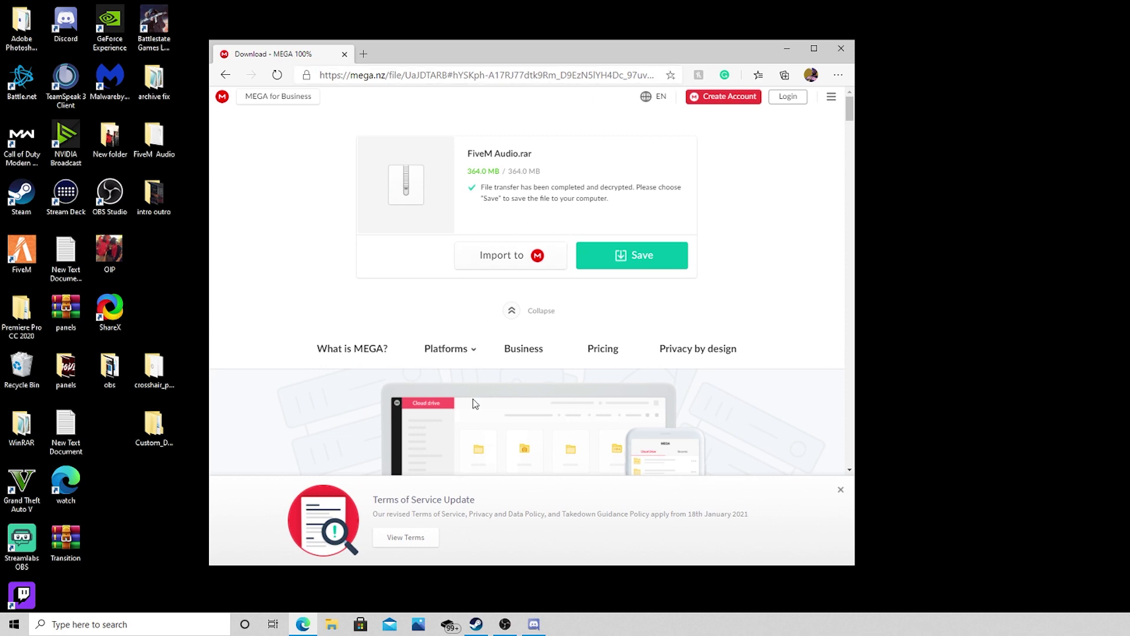
left_click(842, 49)
Open the FiveM Audio archive from the Downloads folder to examine its contents, then close the archive
left_click(331, 624)
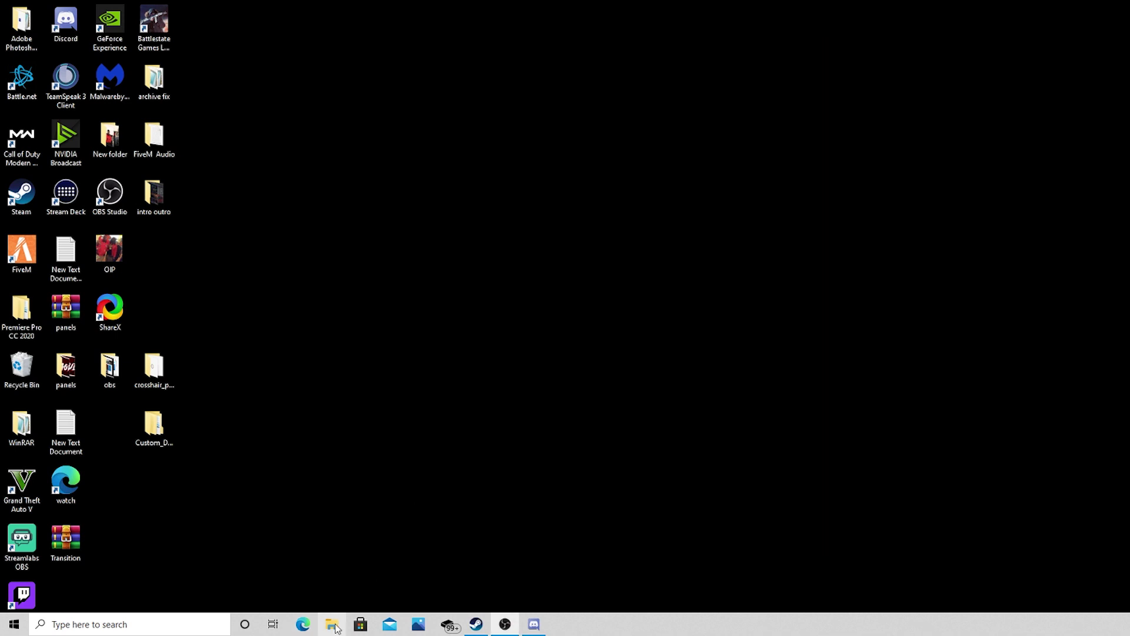
left_click_drag(1112, 67, 515, 90)
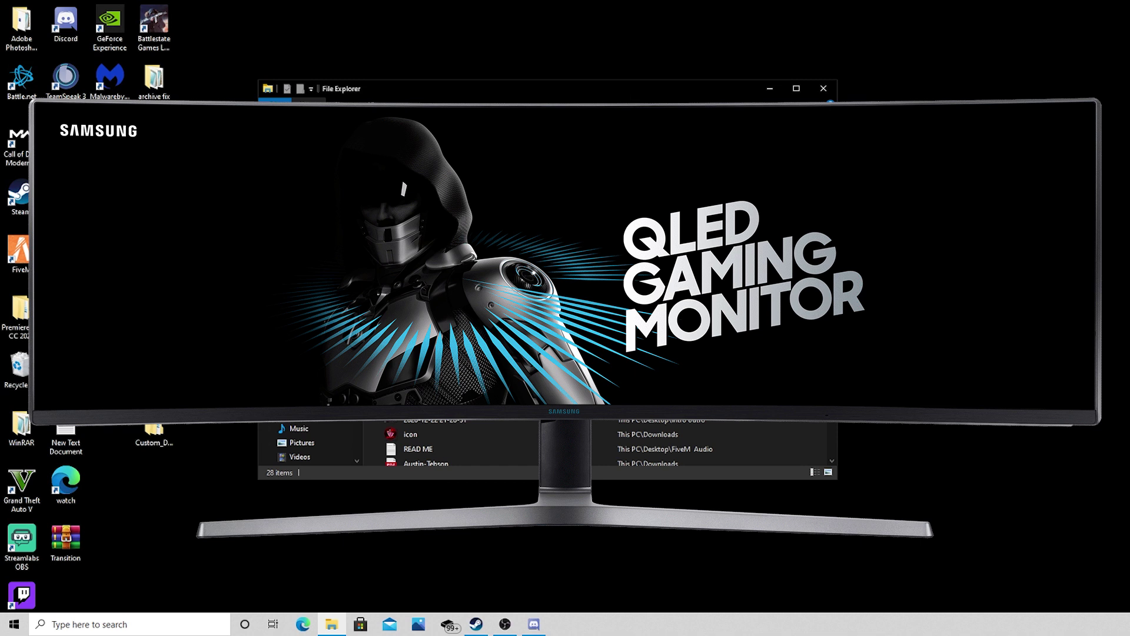
double_click(520, 225)
scroll(516, 221, "down", 4)
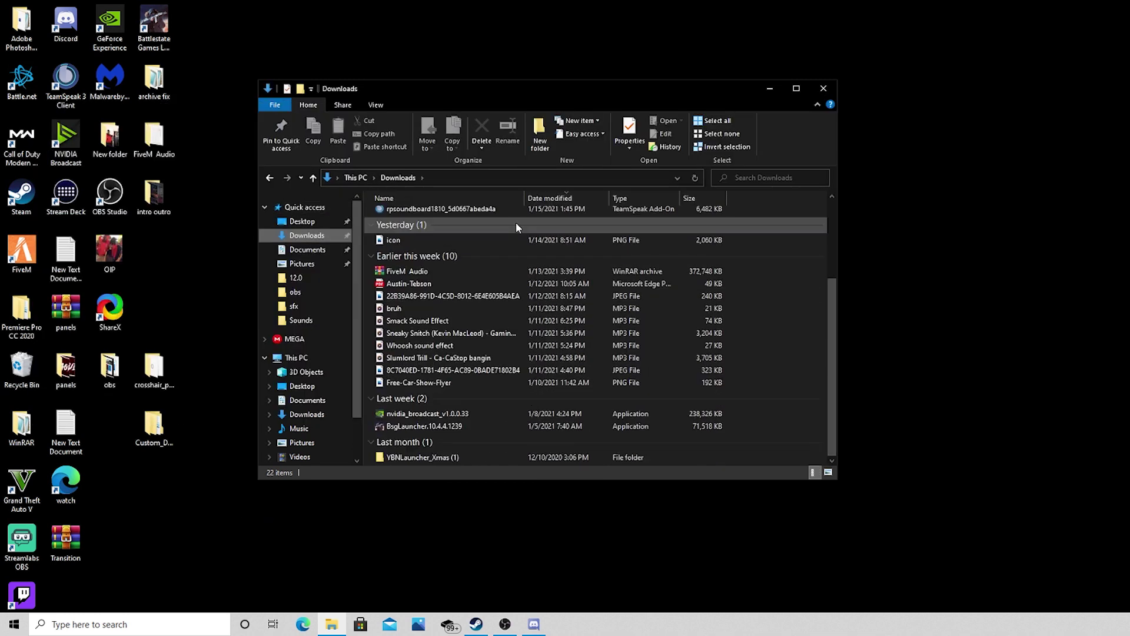
double_click(415, 269)
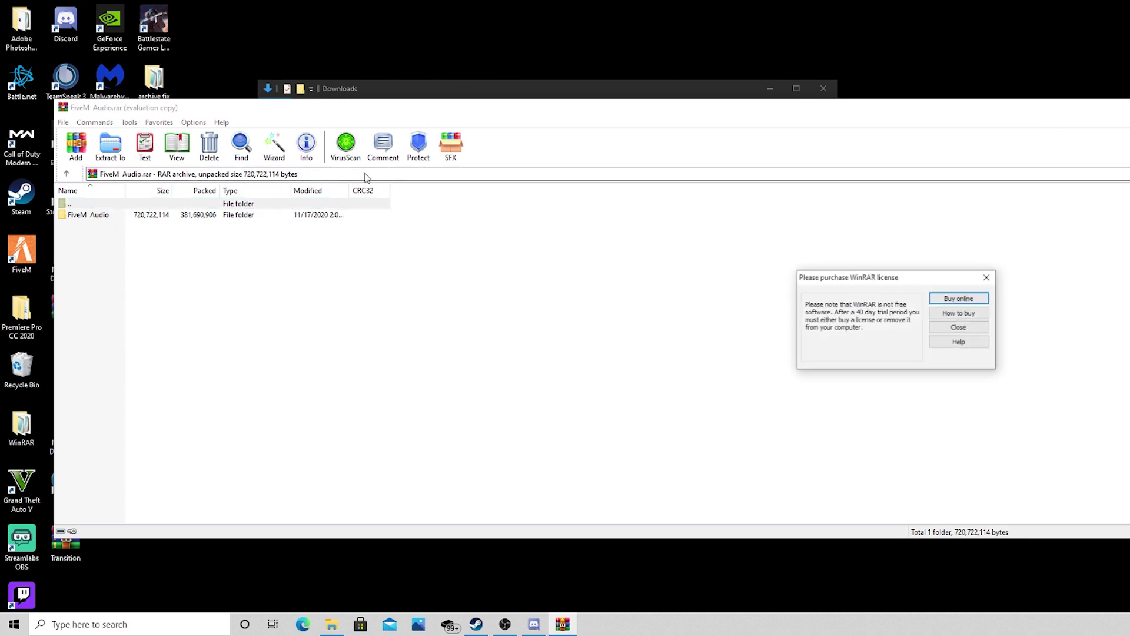
left_click(957, 330)
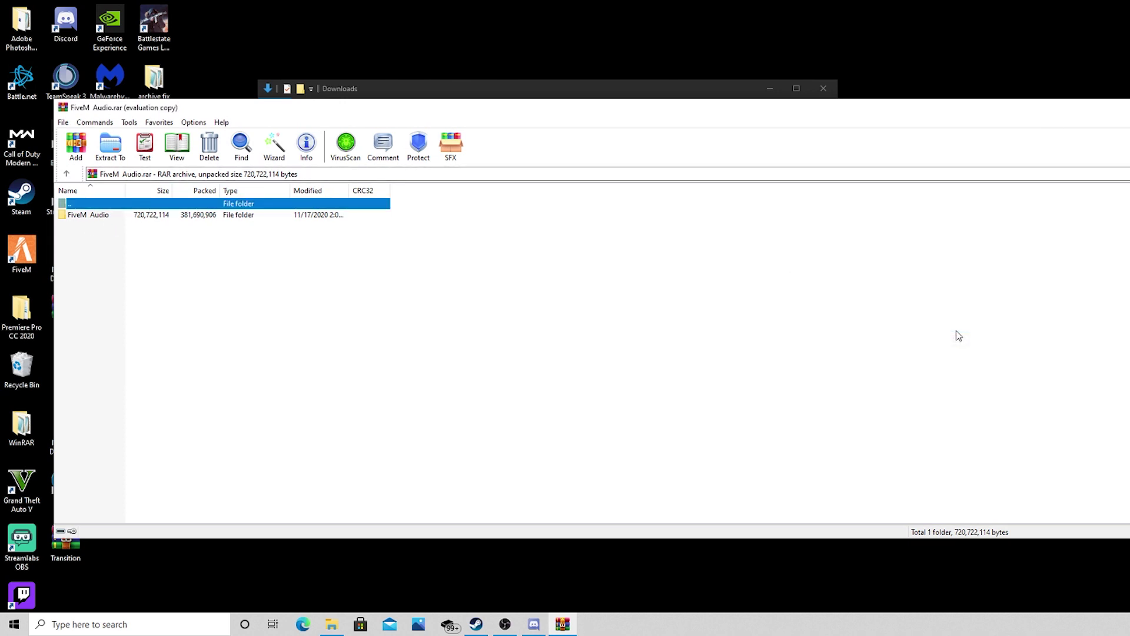
left_click_drag(669, 112, 639, 112)
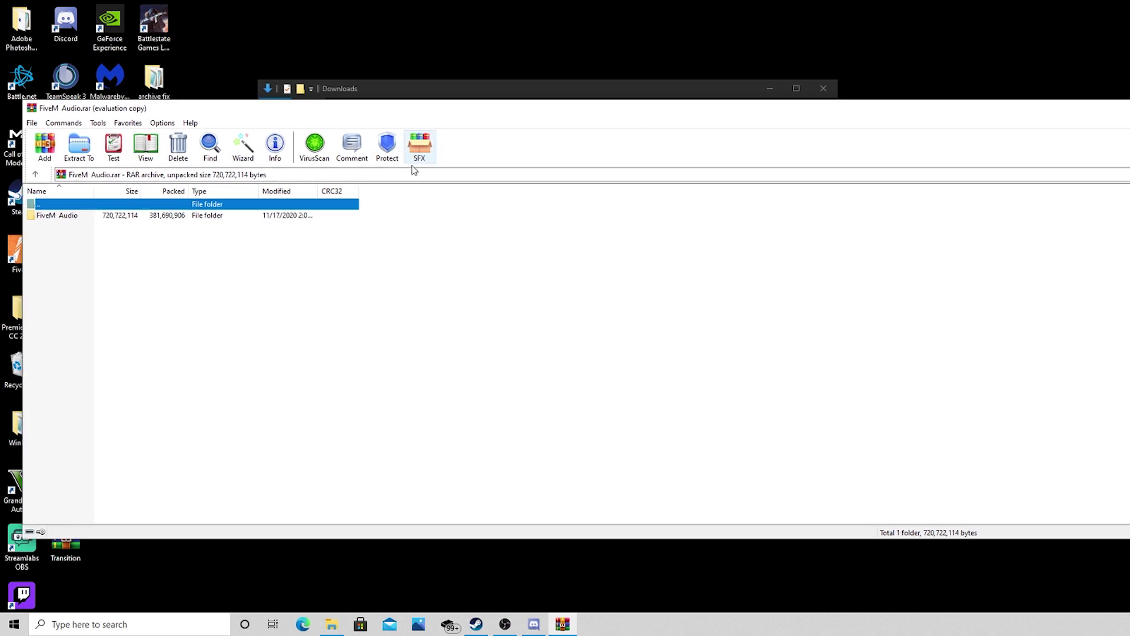
key("alt+F4")
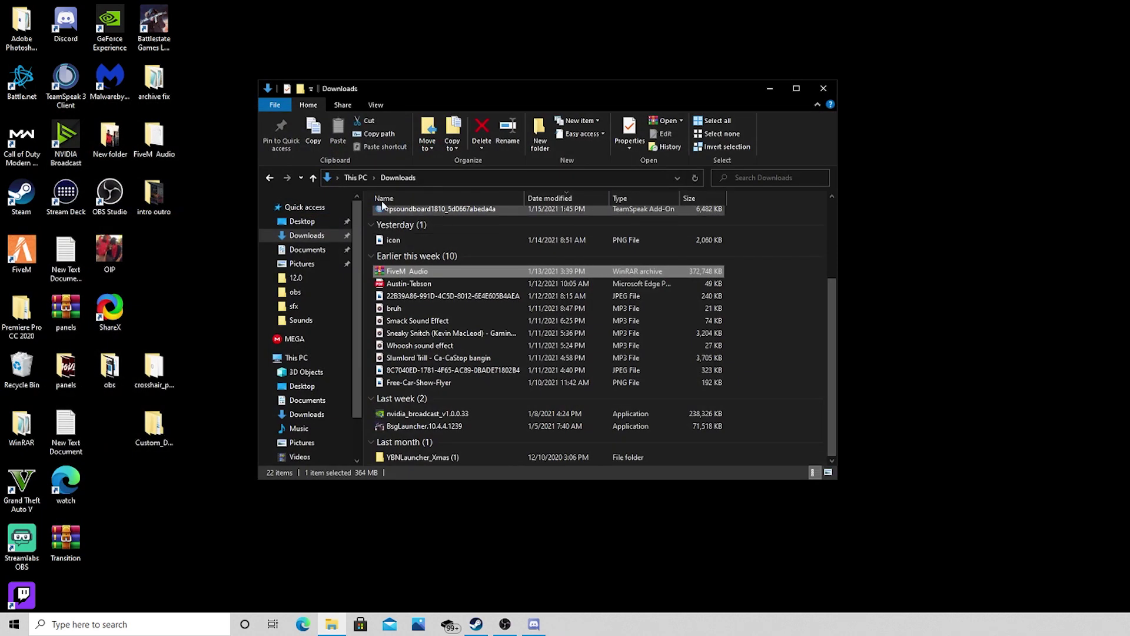
Open the extracted FiveM Audio folder from the desktop and close the Downloads window
left_click(151, 143)
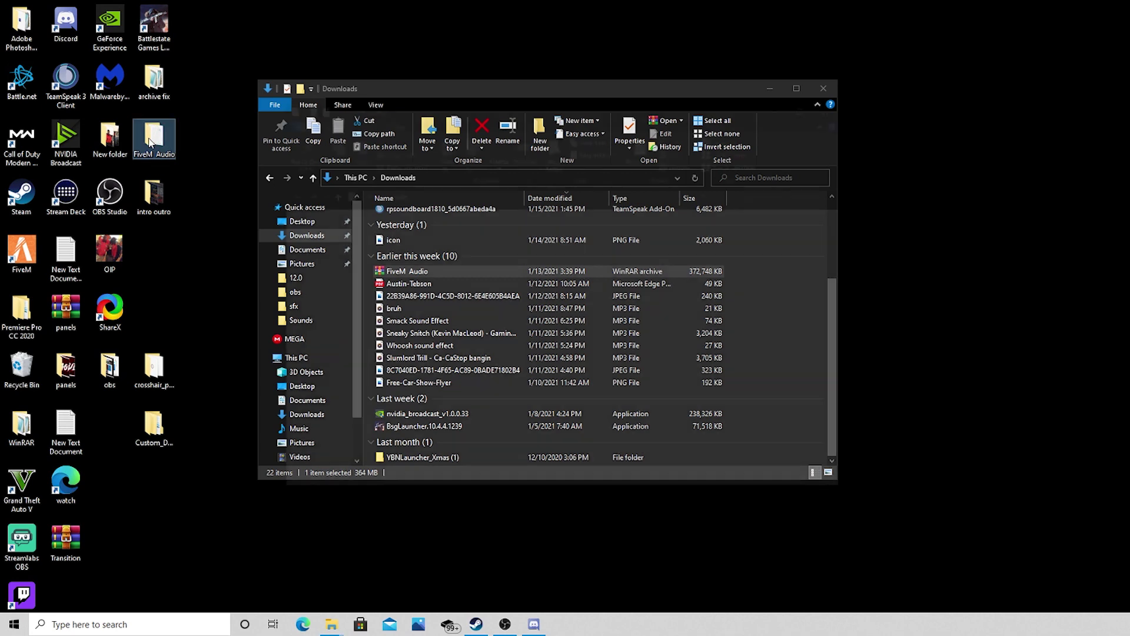
double_click(150, 143)
left_click_drag(499, 95, 1041, 74)
left_click(643, 96)
left_click_drag(603, 96, 477, 98)
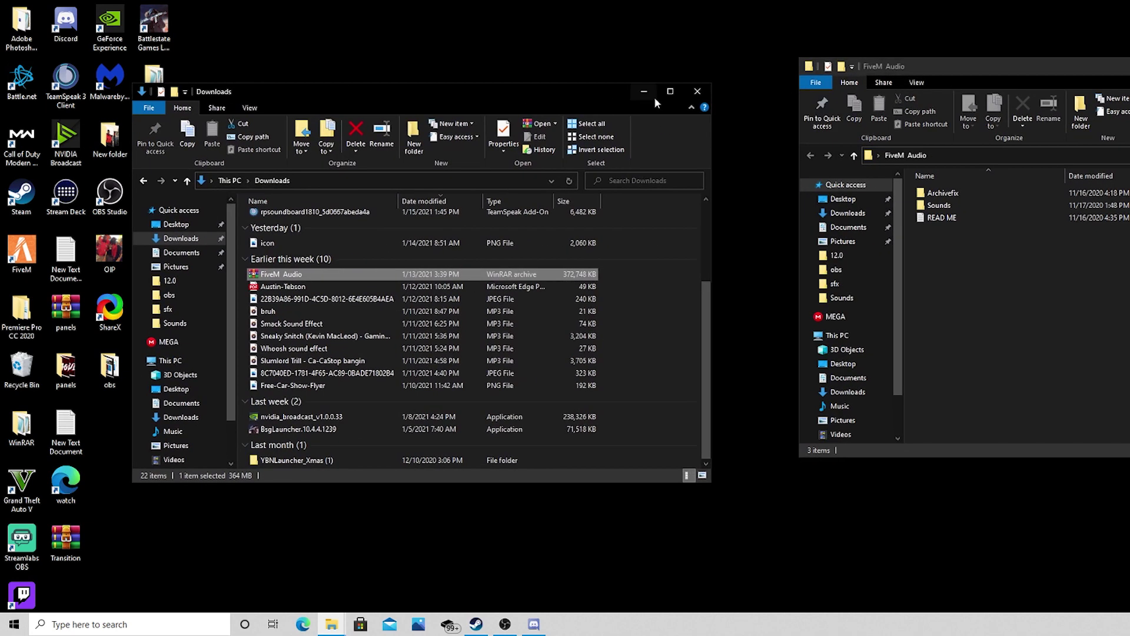
left_click(698, 92)
left_click_drag(984, 70, 760, 40)
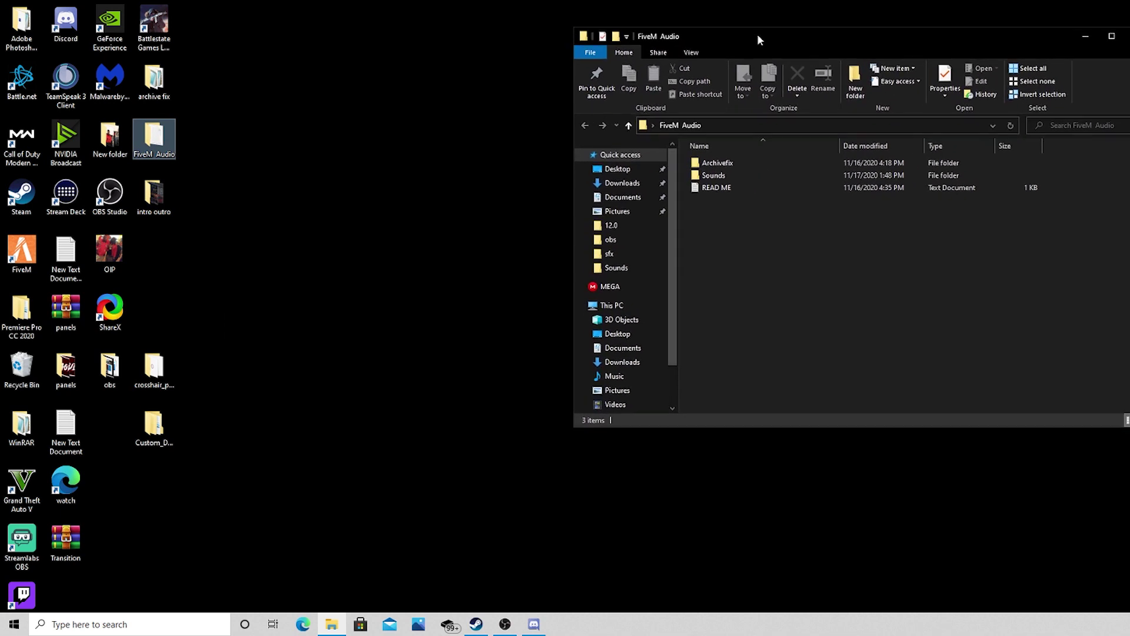
Open the archive fix folder from the desktop and place it beside the FiveM Audio window
double_click(154, 87)
left_click_drag(886, 57, 297, 36)
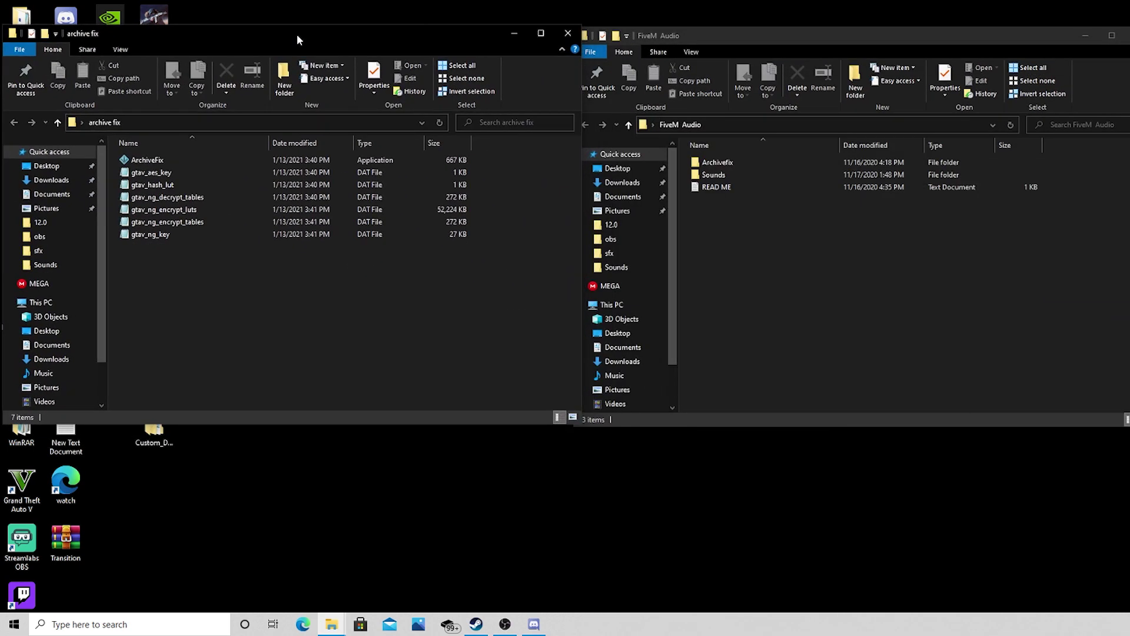
left_click_drag(709, 30, 784, 29)
left_click_drag(467, 34, 496, 32)
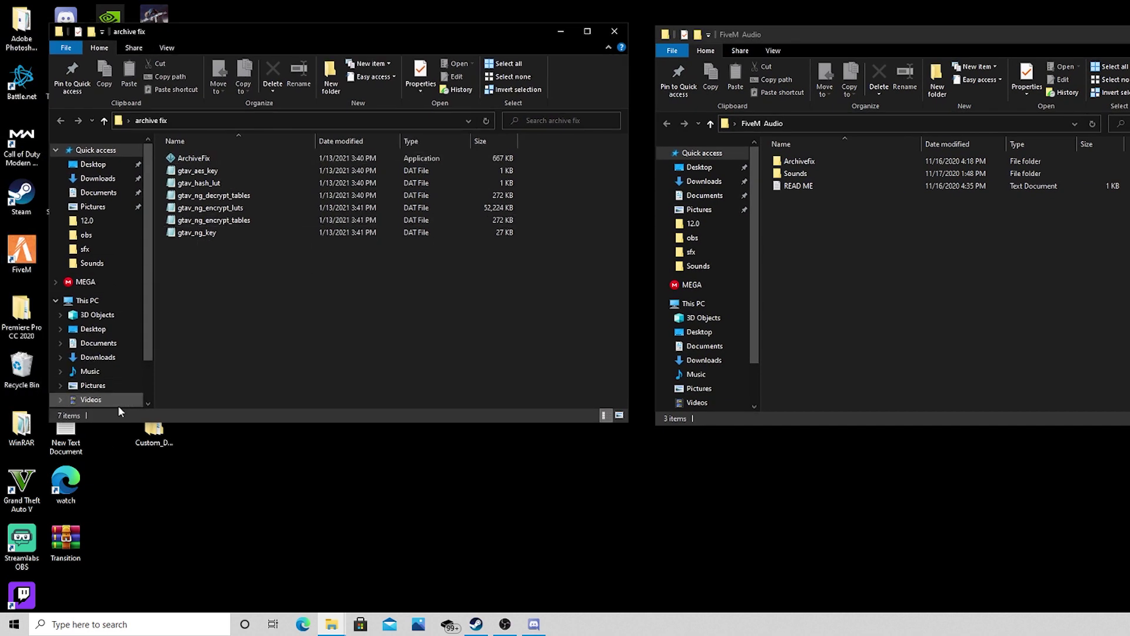
Switch to Steam and browse the local files of Grand Theft Auto V from the library
left_click(476, 624)
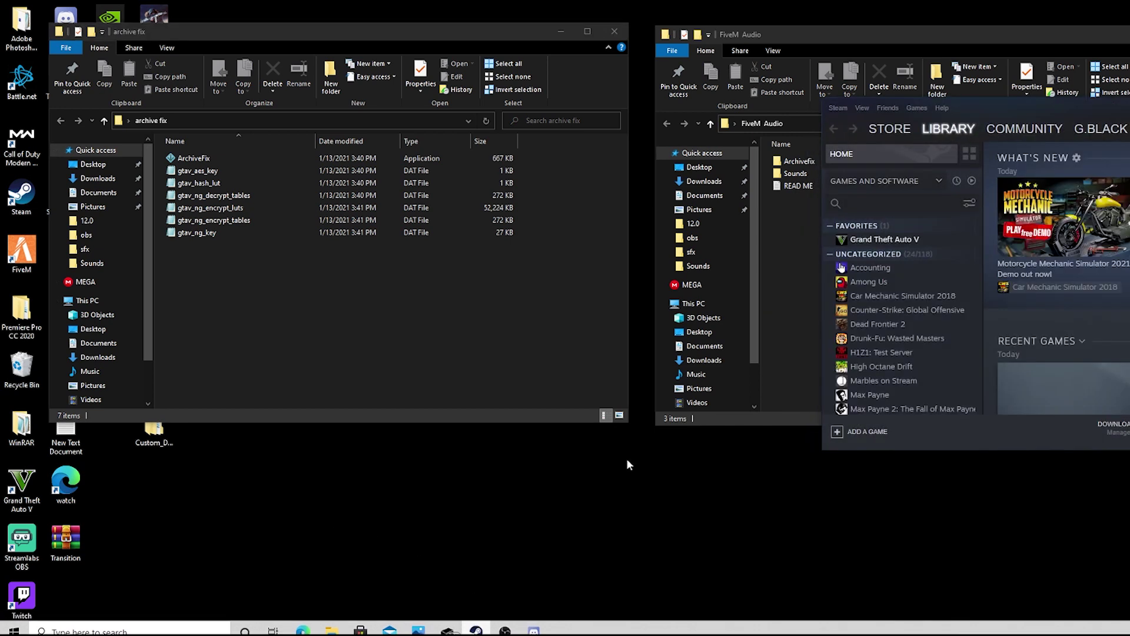
left_click(518, 276)
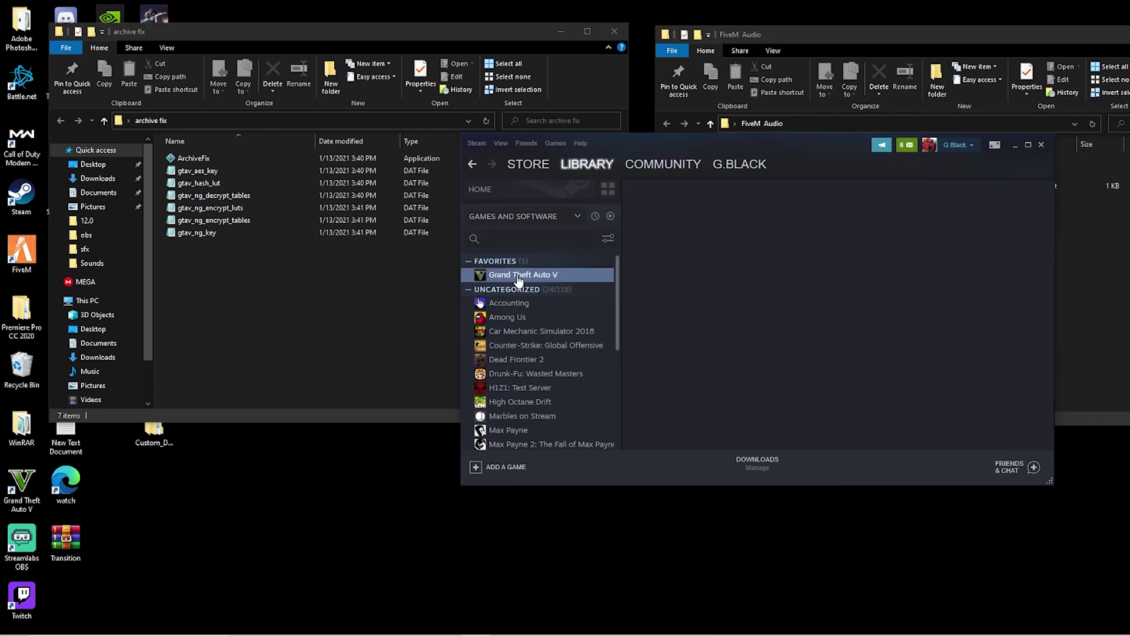
right_click(539, 278)
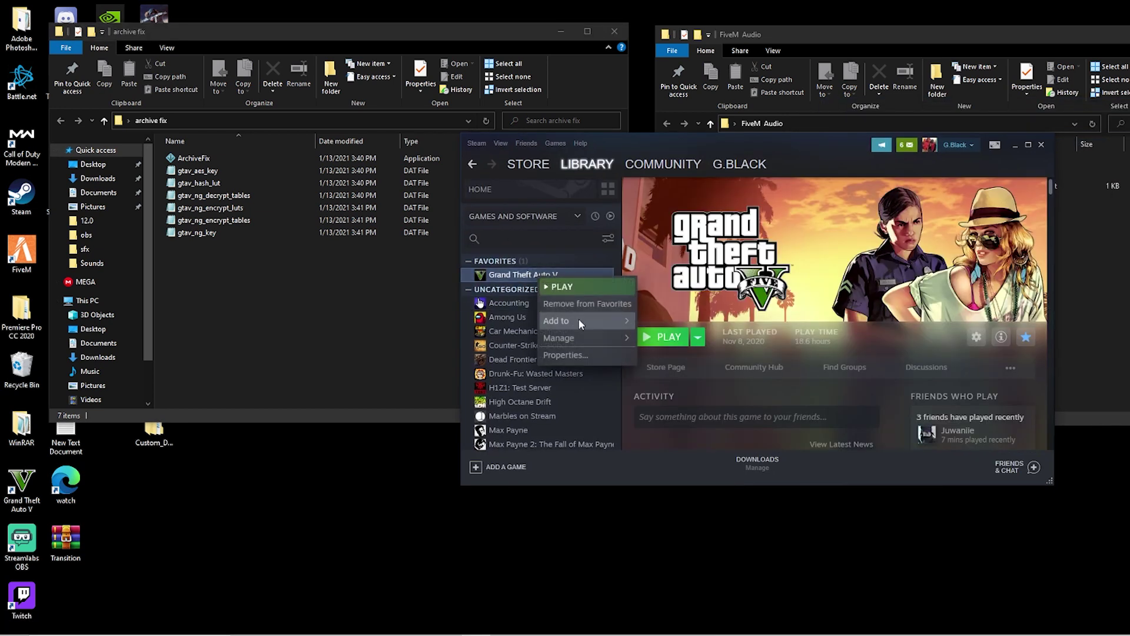
left_click(594, 352)
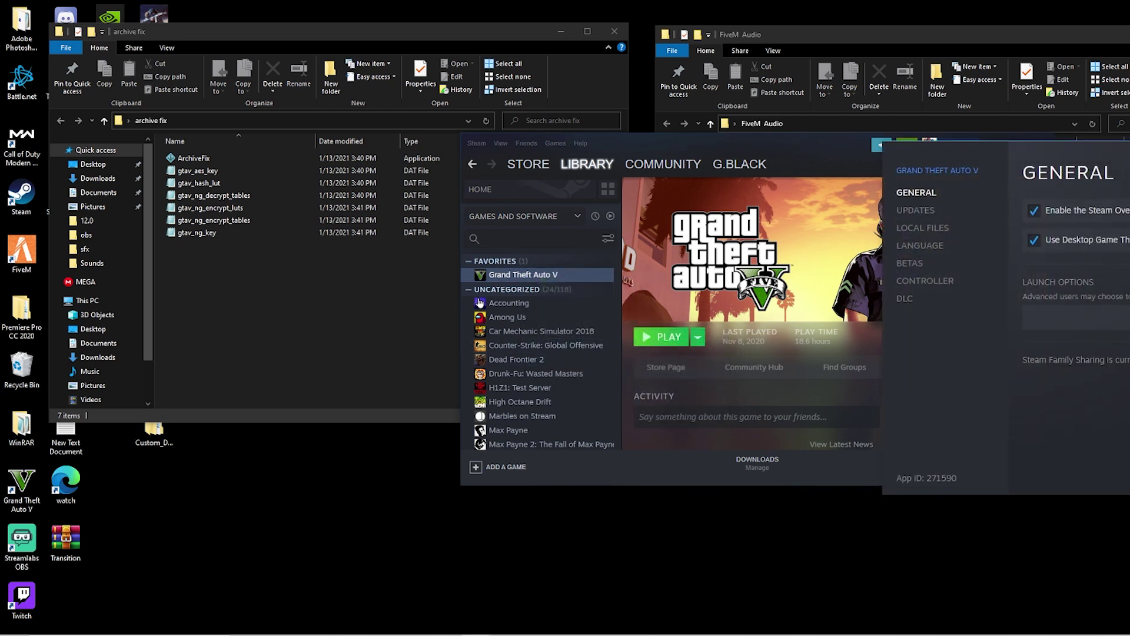
key("Escape")
right_click(529, 275)
mouse_move(549, 341)
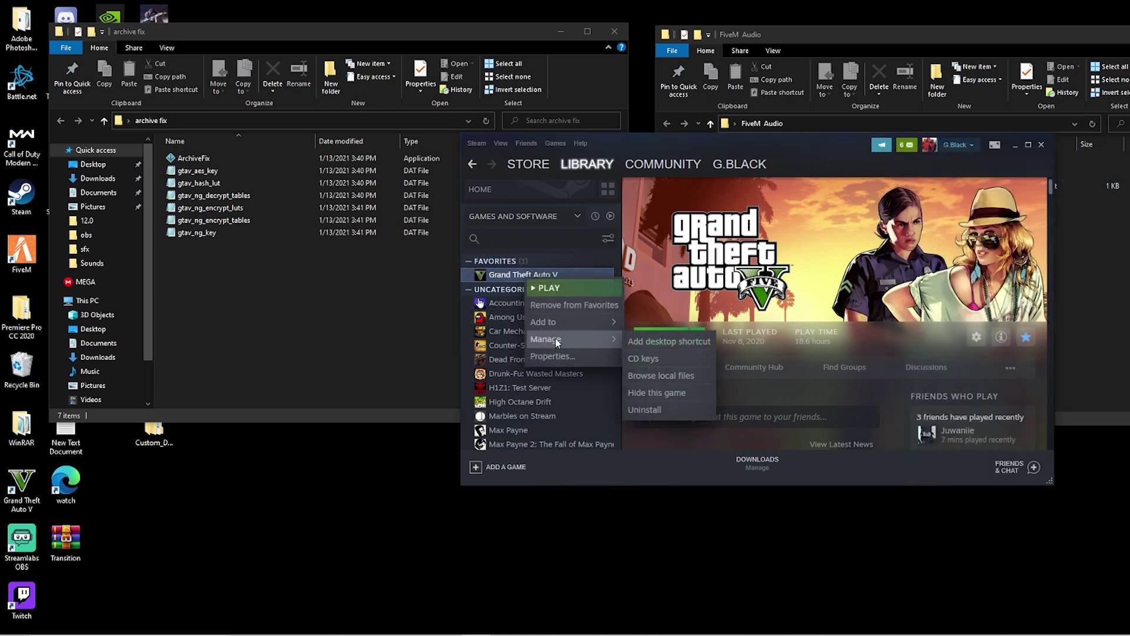
left_click(679, 381)
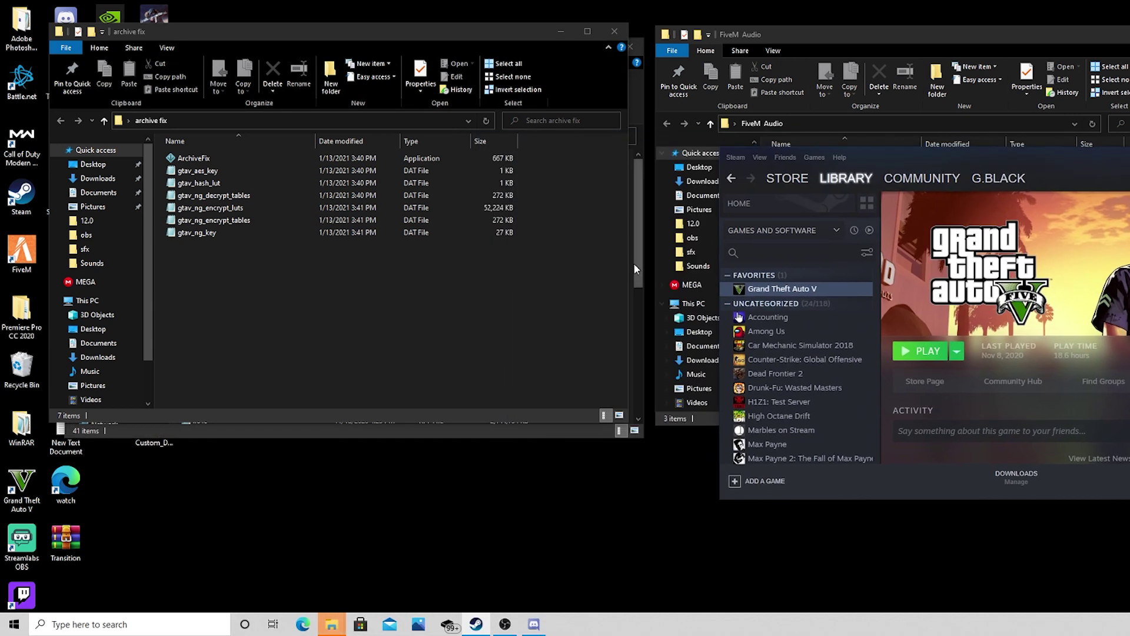
left_click(640, 319)
scroll(630, 302, "up", 7)
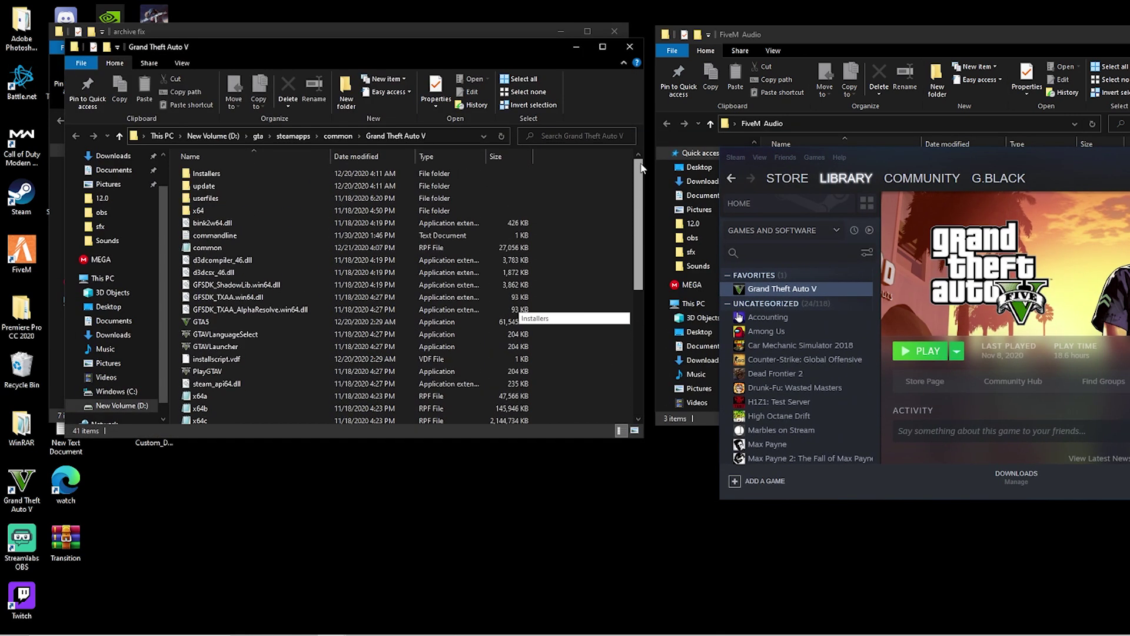
Close Steam and place the Grand Theft Auto V folder window below the other two folder windows
left_click_drag(534, 42, 800, 172)
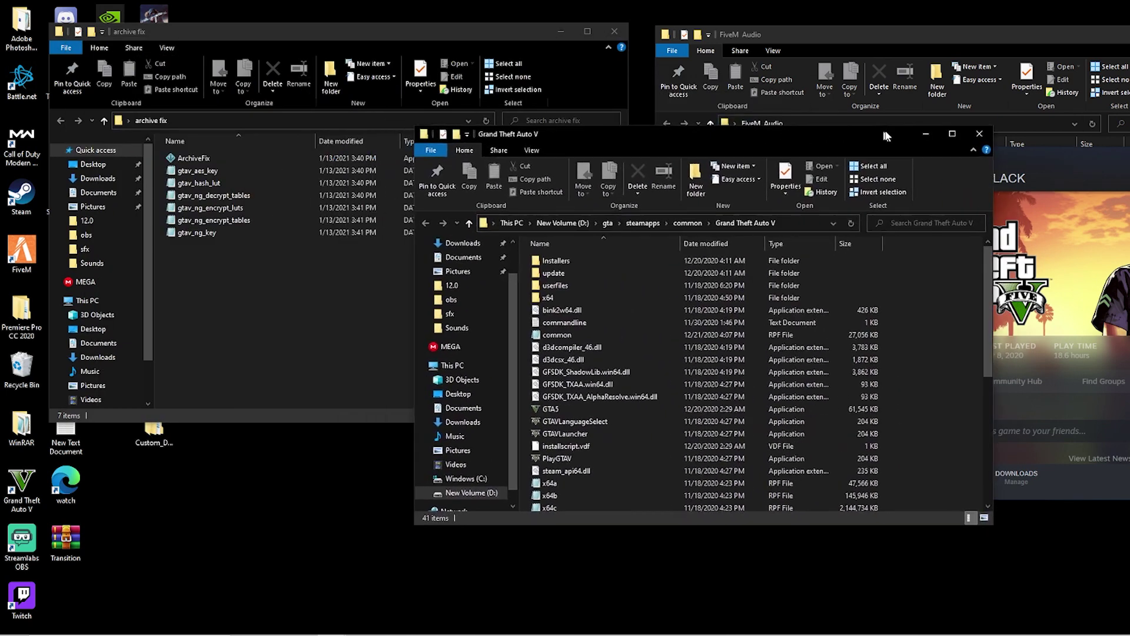
left_click(981, 155)
left_click_drag(980, 155, 813, 115)
left_click(1110, 120)
left_click_drag(636, 177, 809, 227)
Go to the x64\audio\sfx folder inside the Grand Theft Auto V directory
double_click(640, 391)
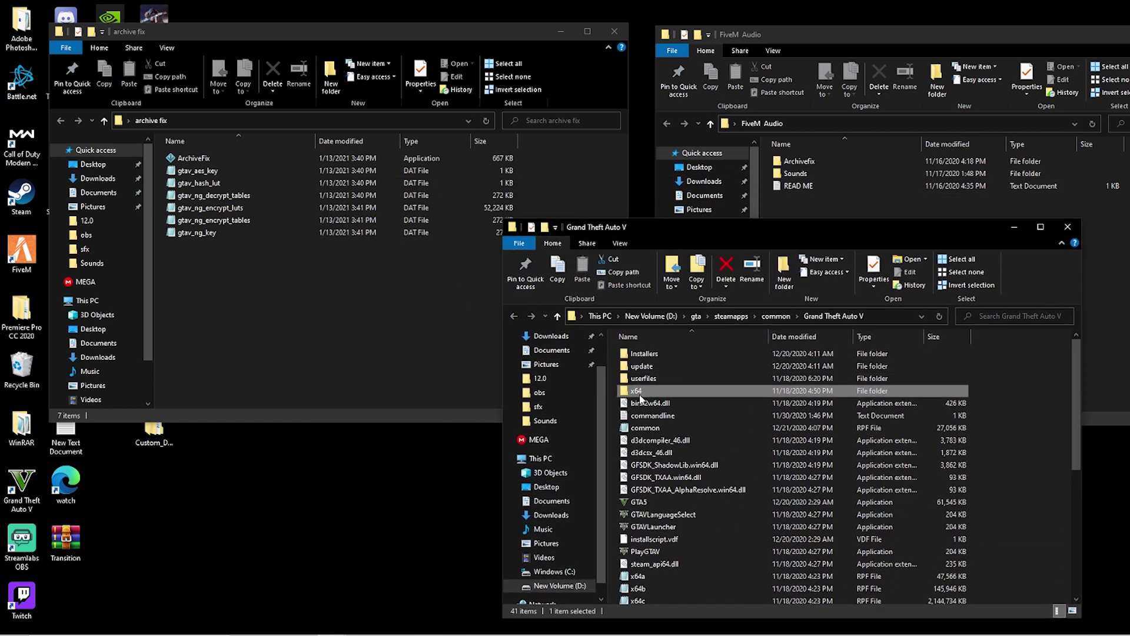
left_click(646, 354)
double_click(646, 357)
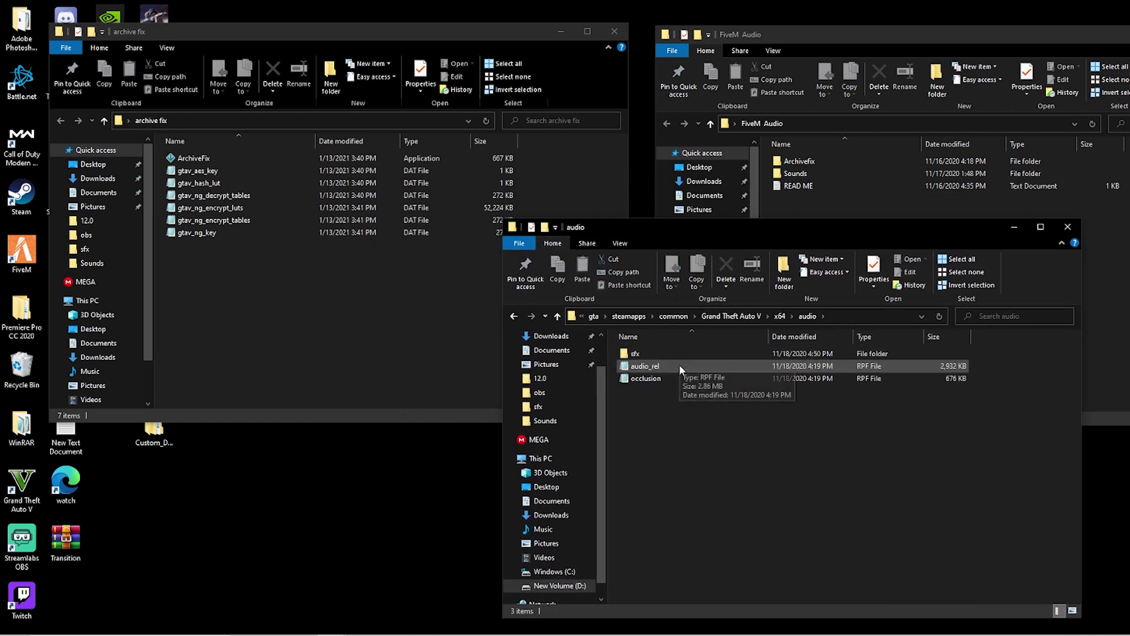
double_click(647, 353)
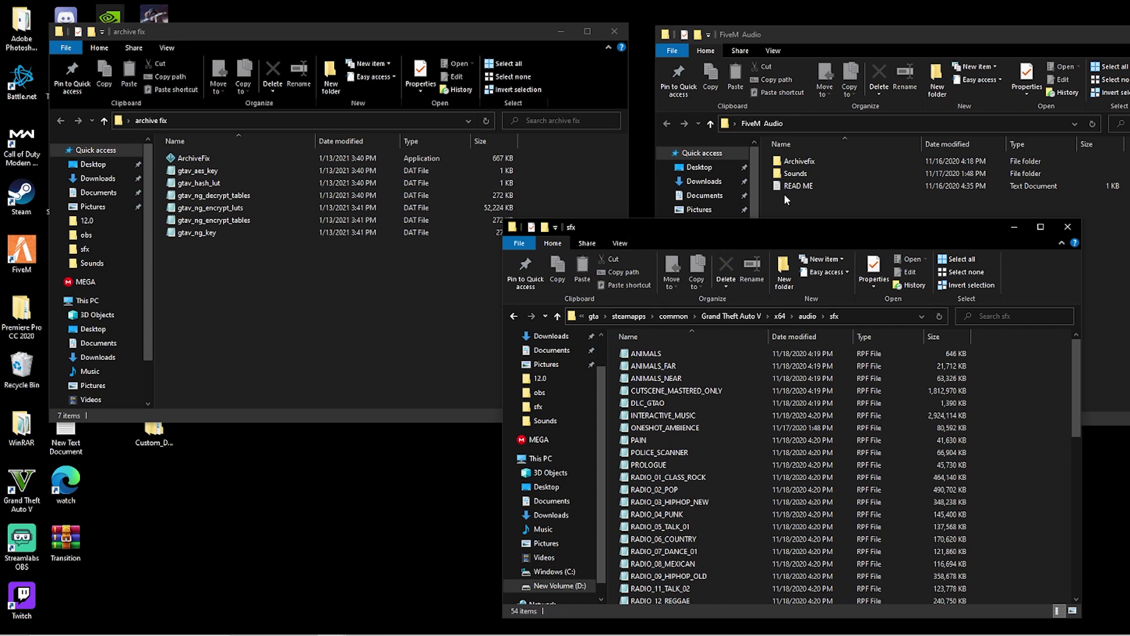
Open the Sounds folder inside FiveM Audio and arrange it side by side with the game's sfx folder
left_click_drag(755, 229, 446, 249)
mouse_move(936, 44)
left_mouse_down()
mouse_move(1028, 27)
mouse_move(946, 25)
left_mouse_up()
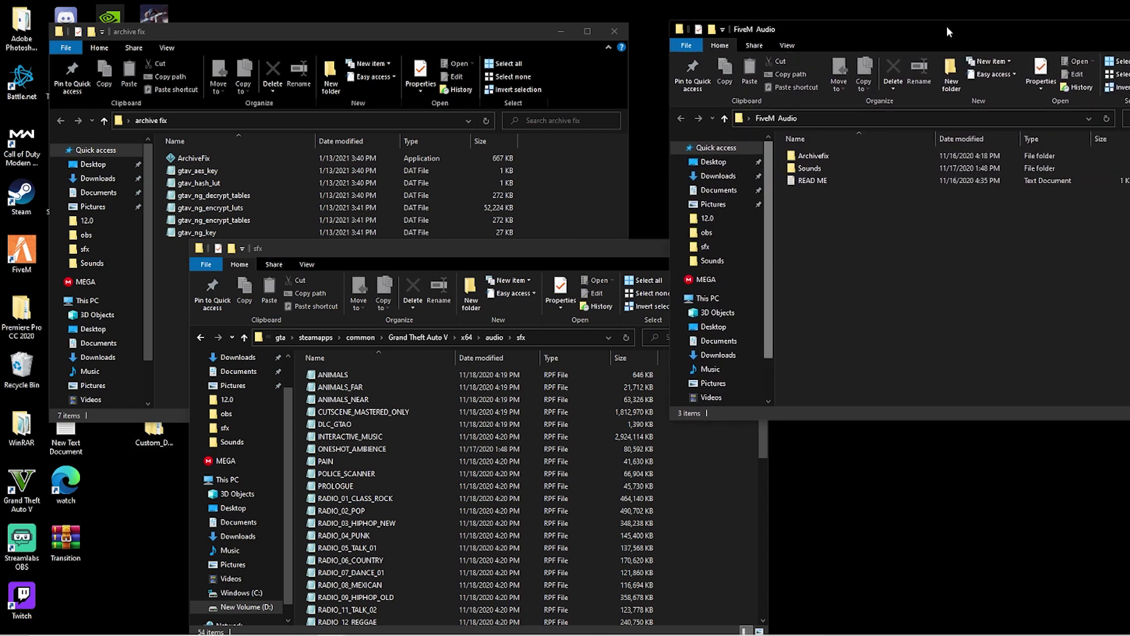
double_click(812, 169)
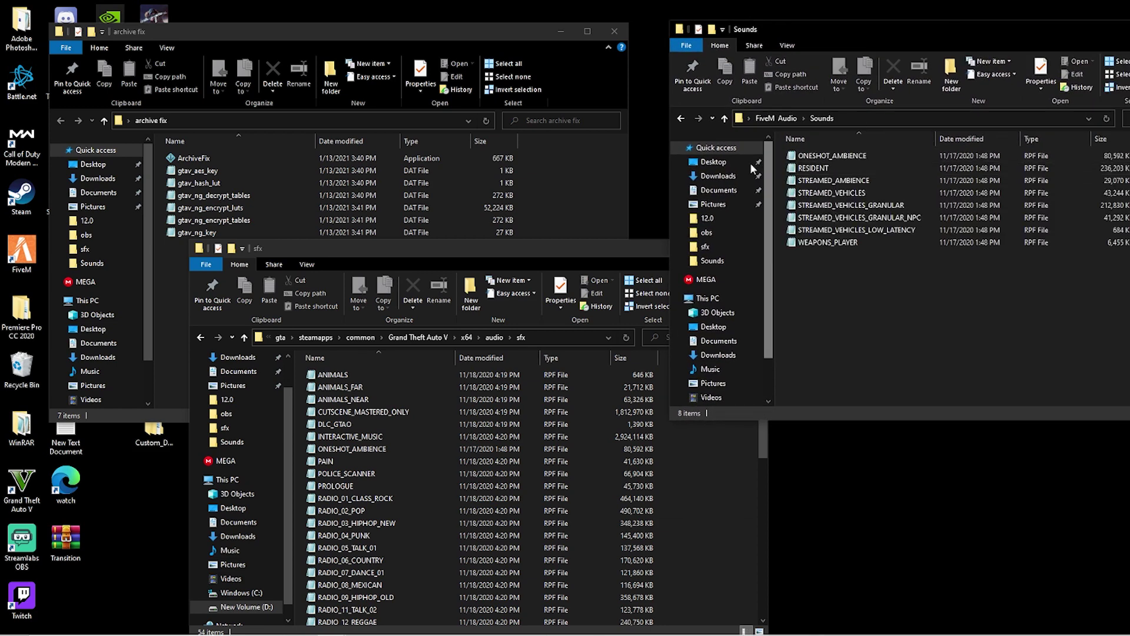
left_click_drag(584, 244, 447, 43)
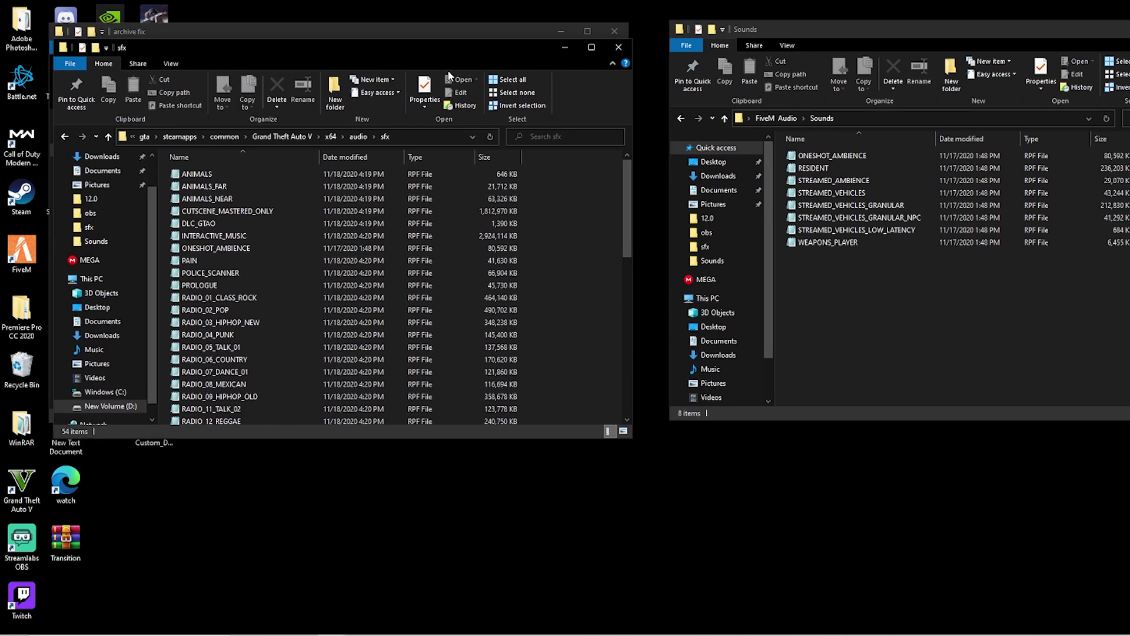
Copy WEAPONS_PLAYER from Sounds into the game's sfx folder, replacing the existing file, and move the sfx window clear of the archive fix window
scroll(511, 219, "down", 8)
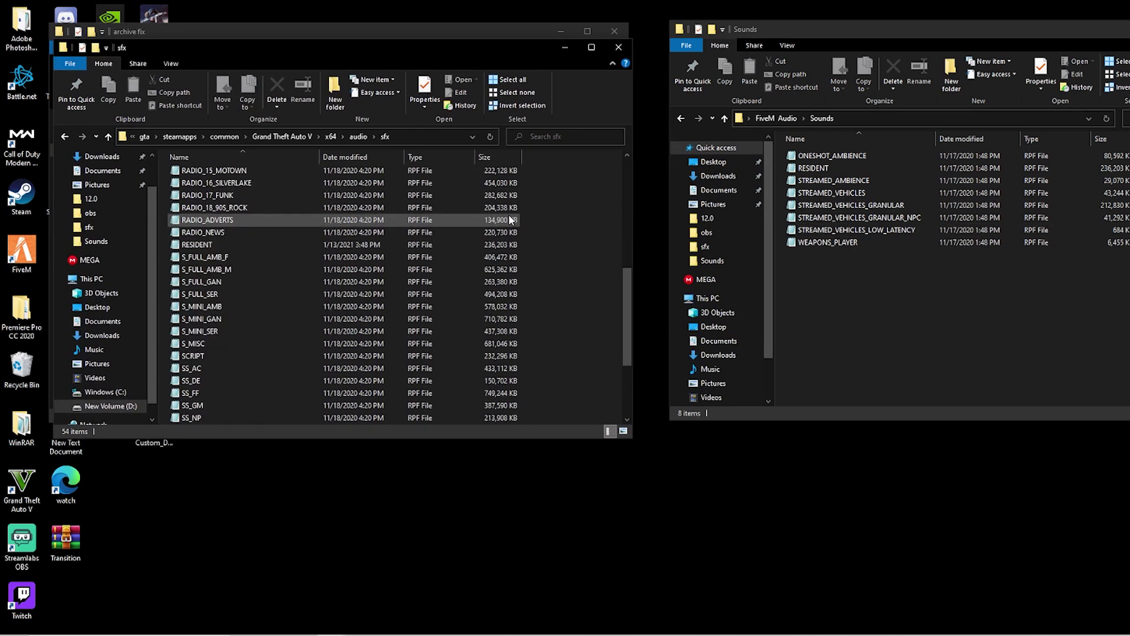
scroll(510, 220, "down", 4)
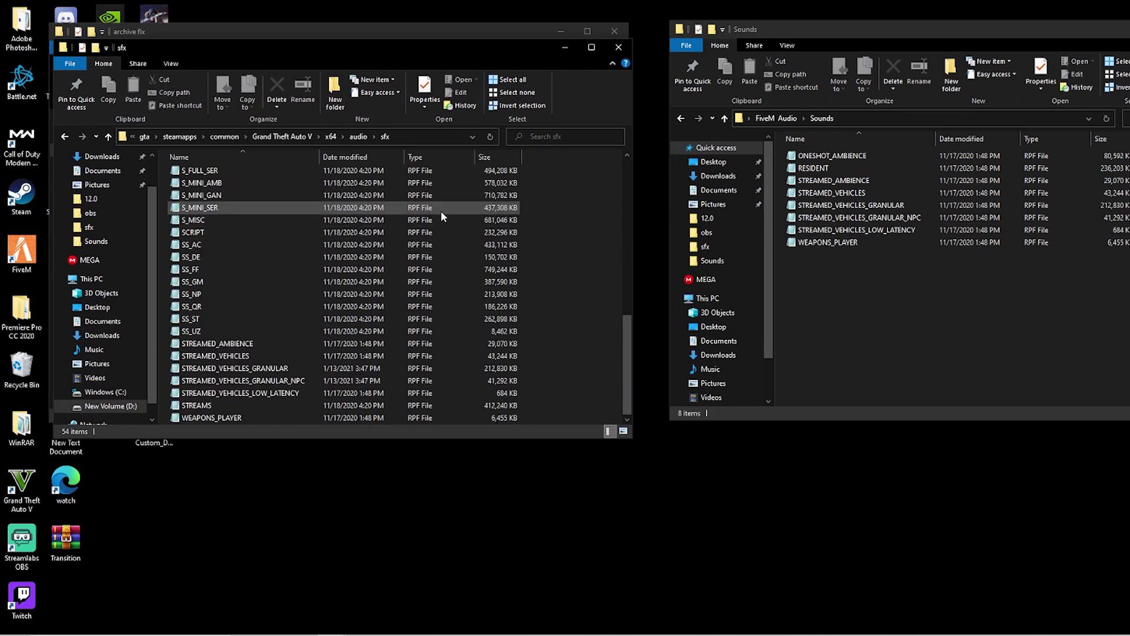
left_click_drag(828, 242, 934, 240)
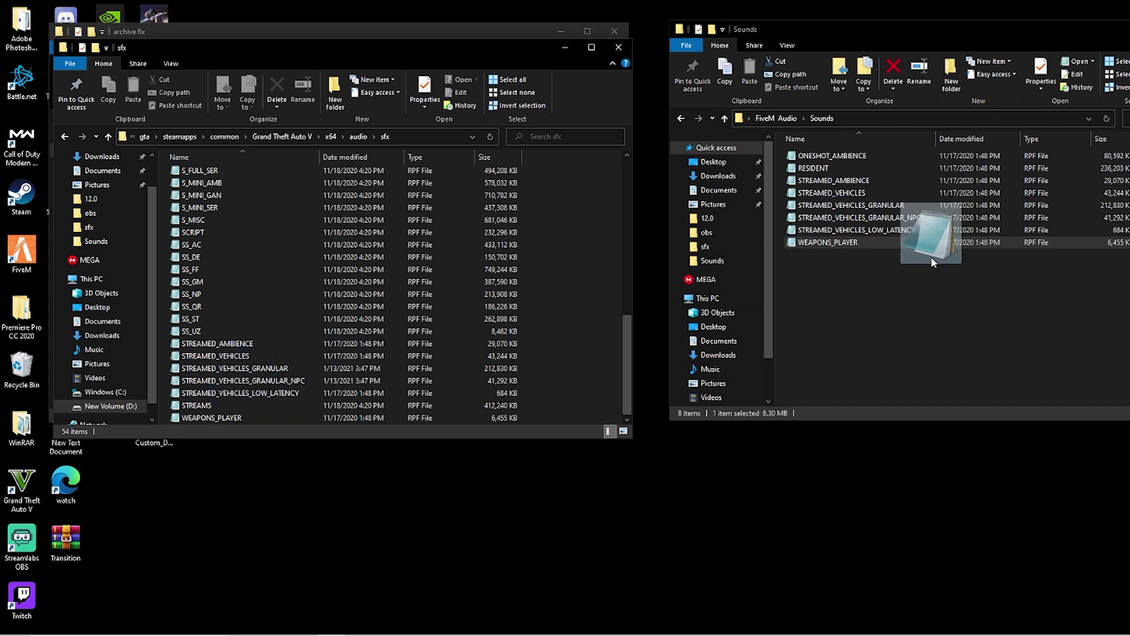
left_click_drag(450, 50, 483, 63)
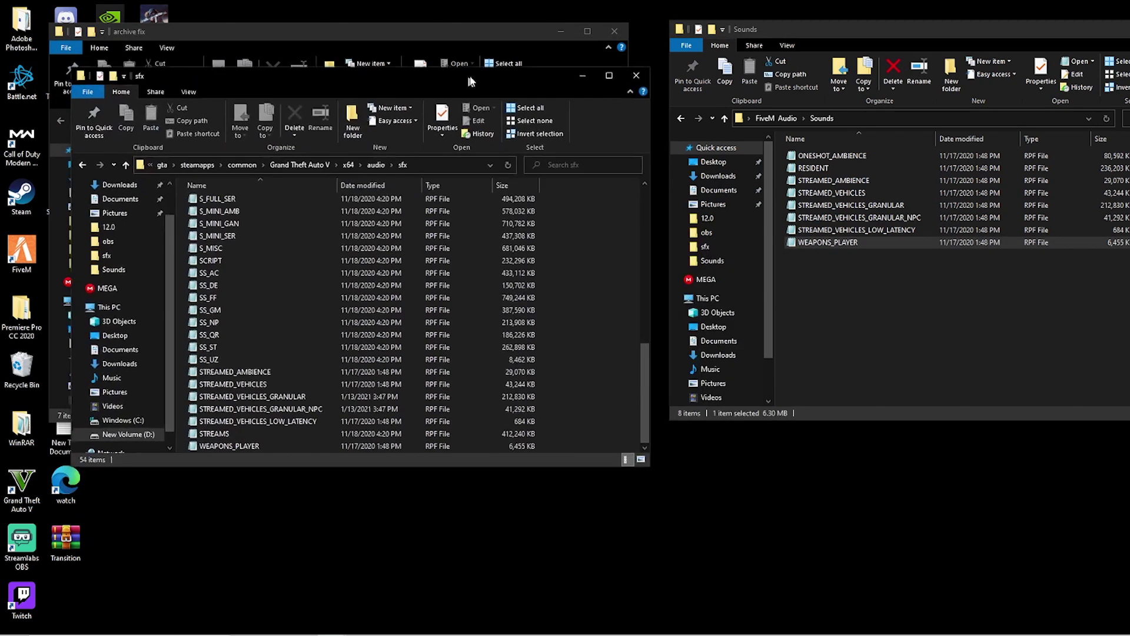
left_click_drag(827, 242, 431, 398)
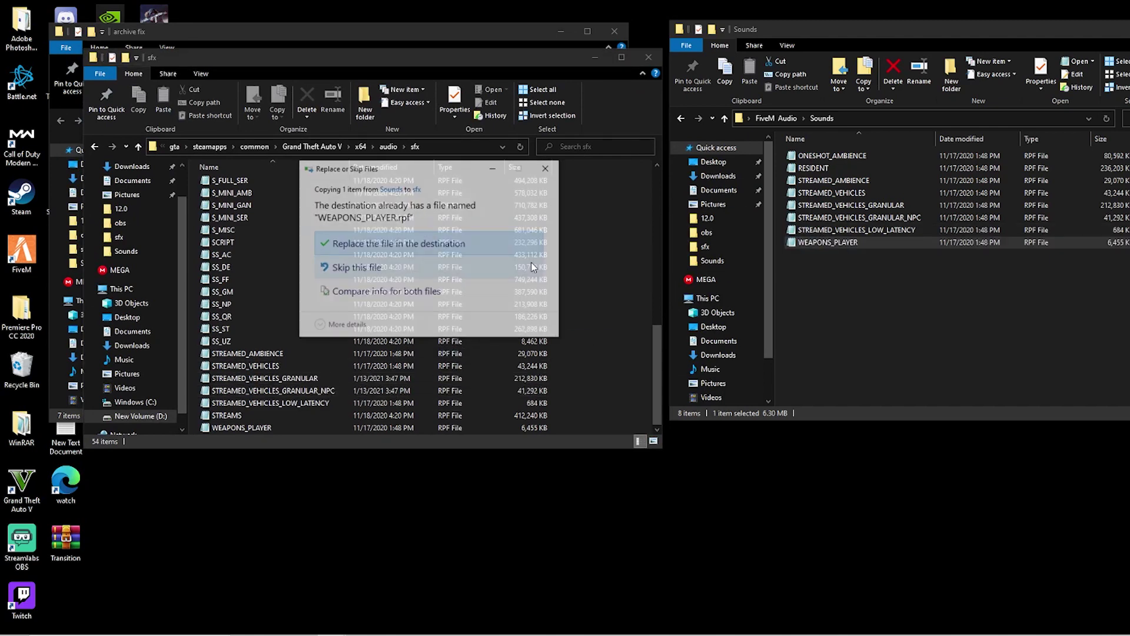
left_click(406, 242)
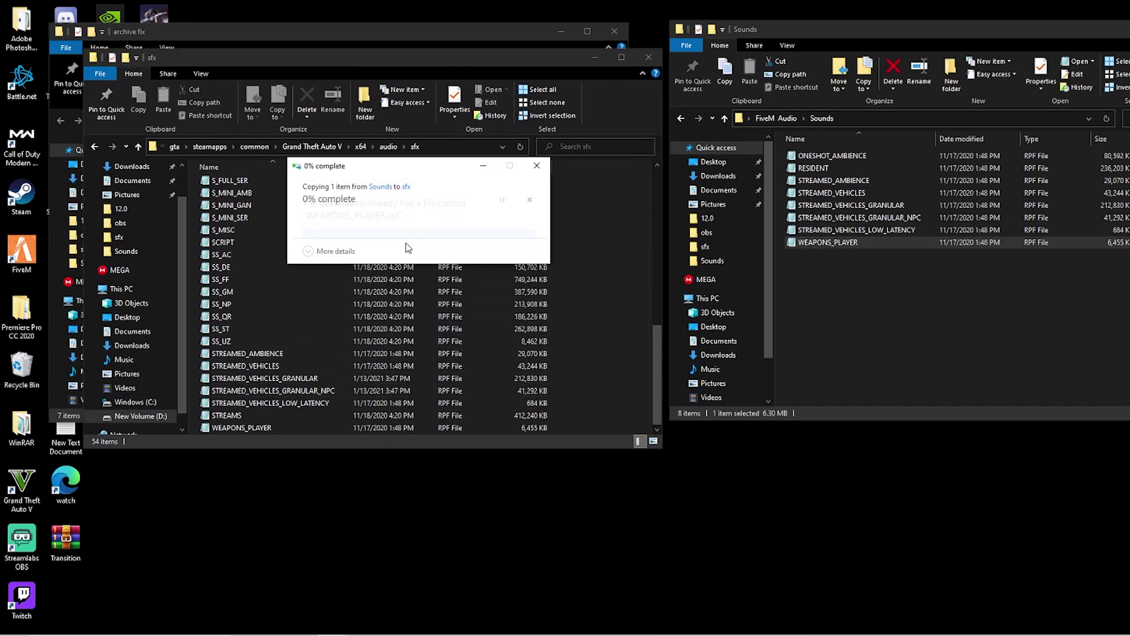
left_click_drag(403, 60, 1011, 80)
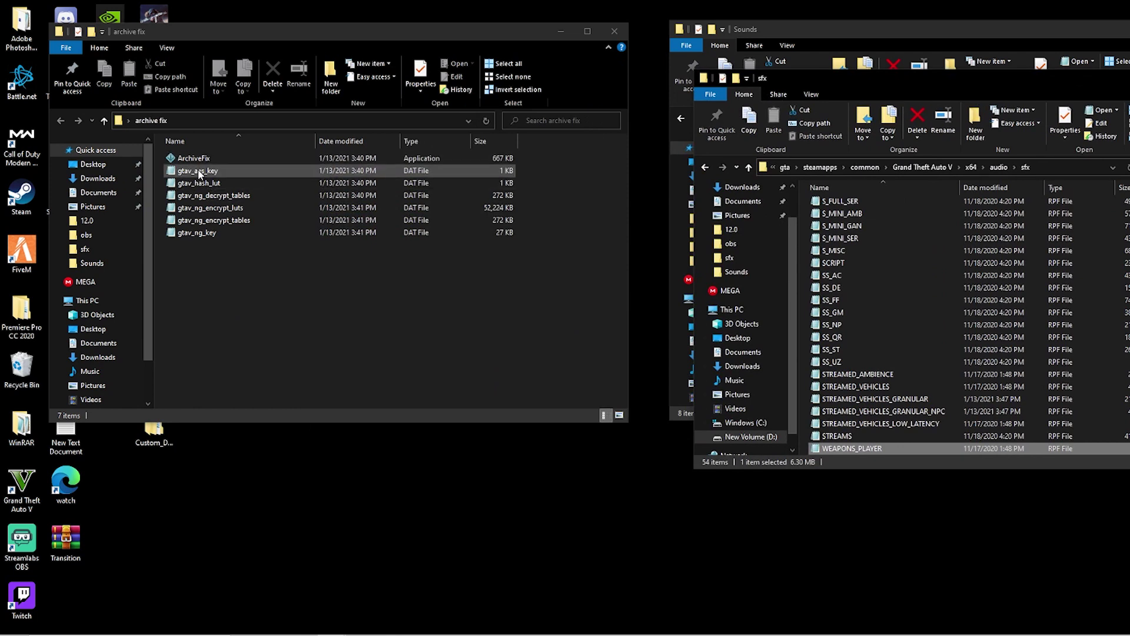
Process the game's WEAPONS_PLAYER file with ArchiveFix, and place the sfx window between the archive fix and Sounds windows
left_click_drag(881, 454, 196, 154)
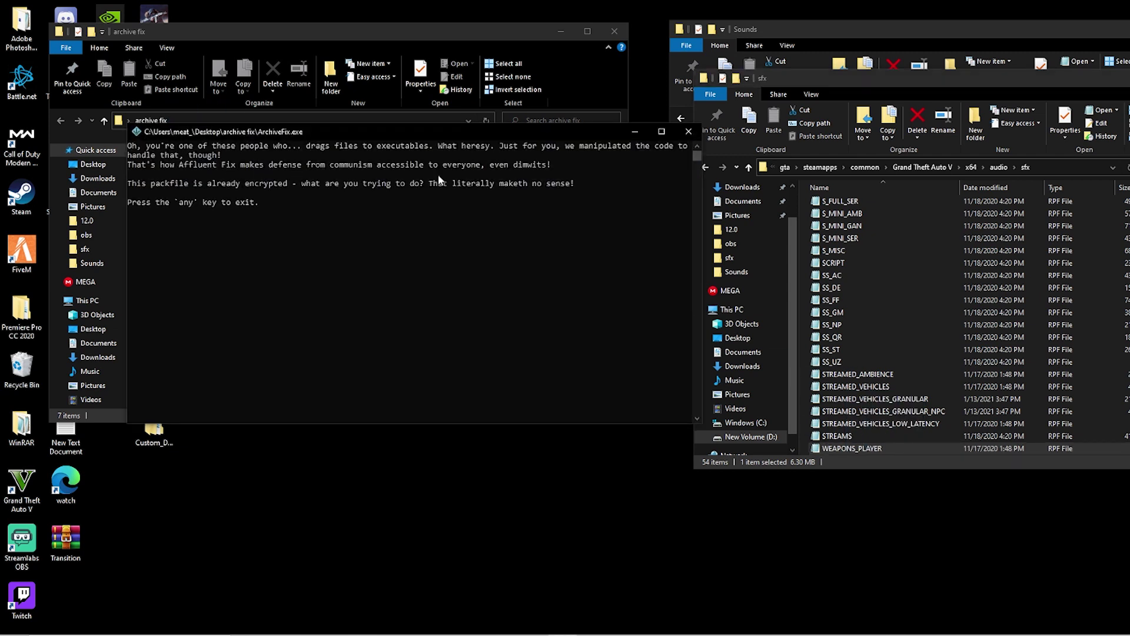
key("Return")
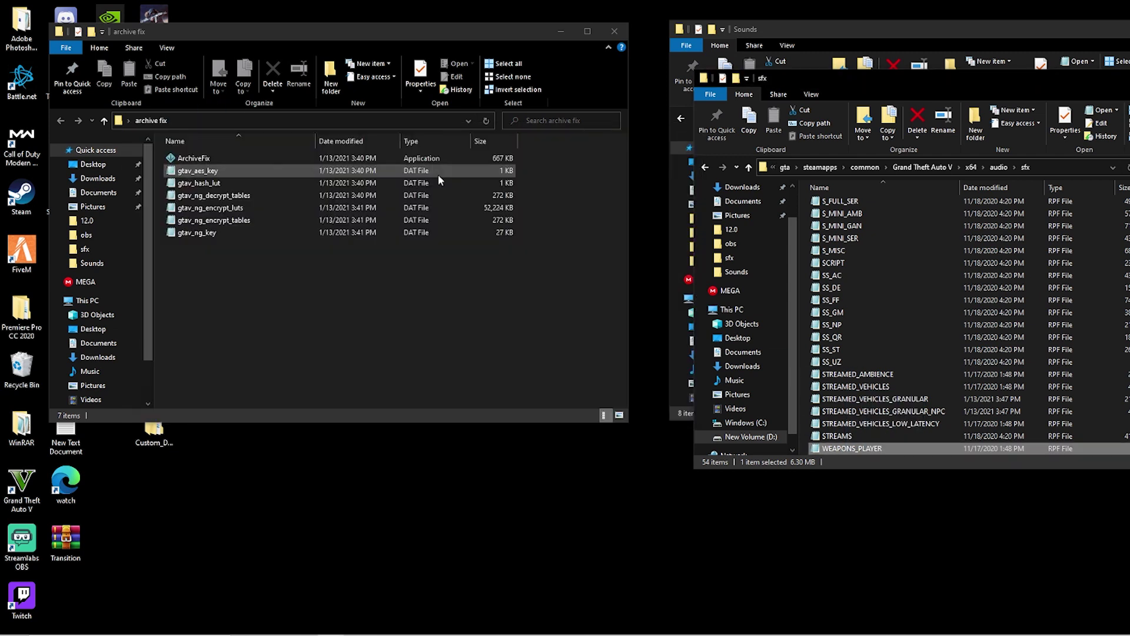
left_click_drag(883, 88, 426, 129)
left_click_drag(861, 31, 1024, 69)
Replace STREAMED_VEHICLES_LOW_LATENCY in the game's sfx folder with the copy from Sounds and process it with ArchiveFix
left_click(1004, 271)
left_click_drag(1004, 274, 595, 388)
left_click(1127, 243)
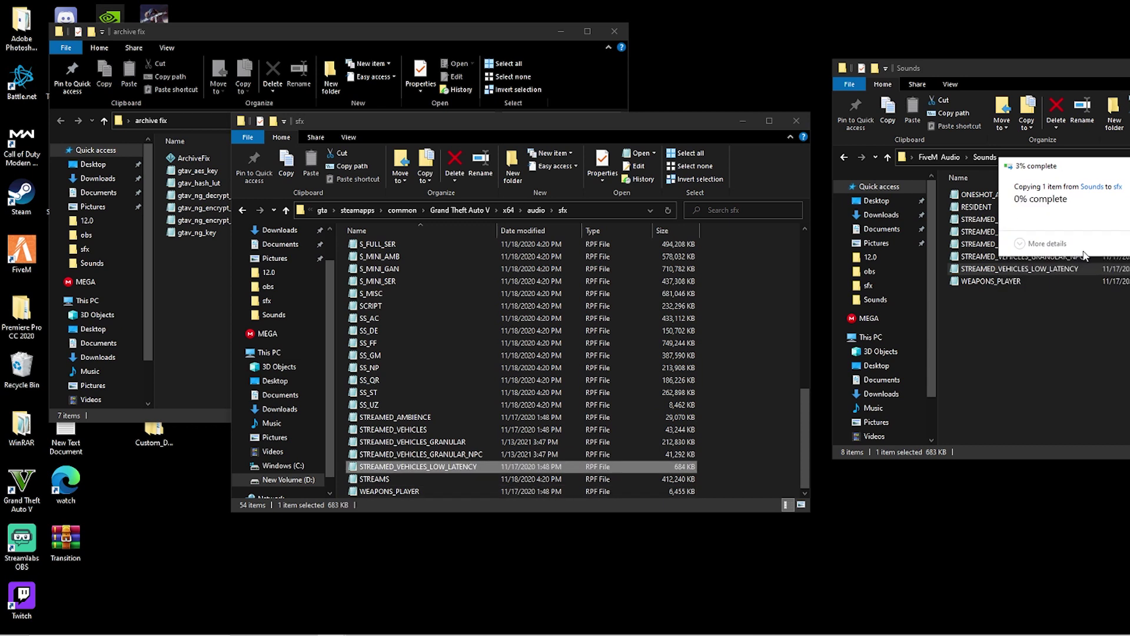
left_click_drag(422, 469, 179, 157)
key("Return")
Replace STREAMED_VEHICLES_GRANULAR_NPC in the game's sfx folder with the copy from Sounds and process it with ArchiveFix
left_click_drag(1019, 256, 472, 440)
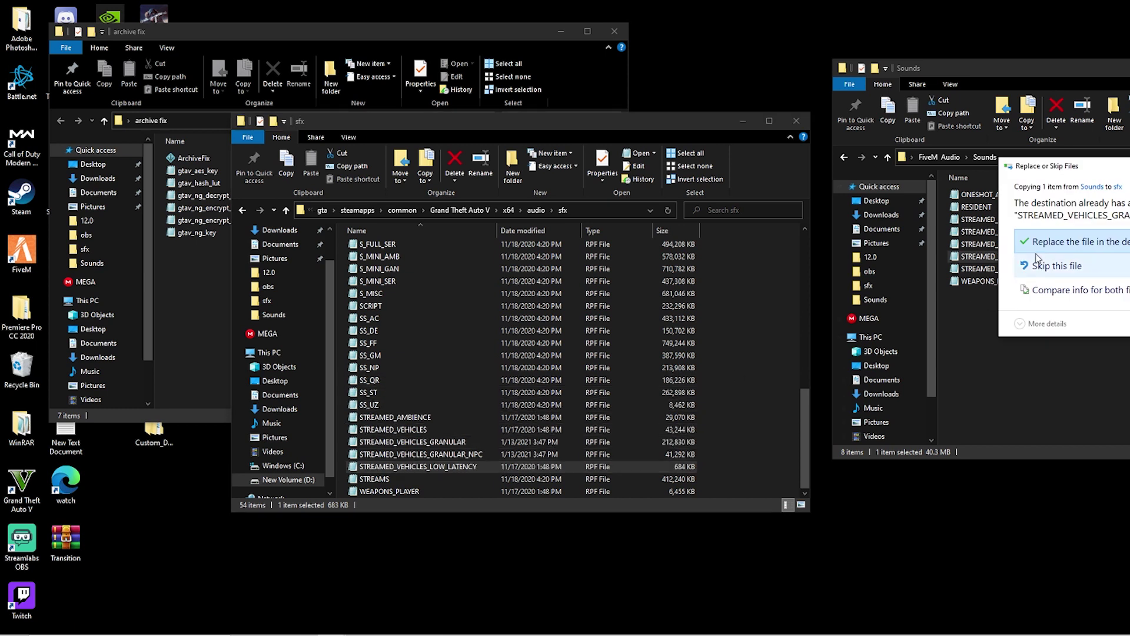
key("Return")
left_click_drag(471, 455, 194, 158)
key("Return")
Replace STREAMED_VEHICLES_GRANULAR in the game's sfx folder with the copy from Sounds and process it with ArchiveFix
left_click_drag(1014, 243, 524, 411)
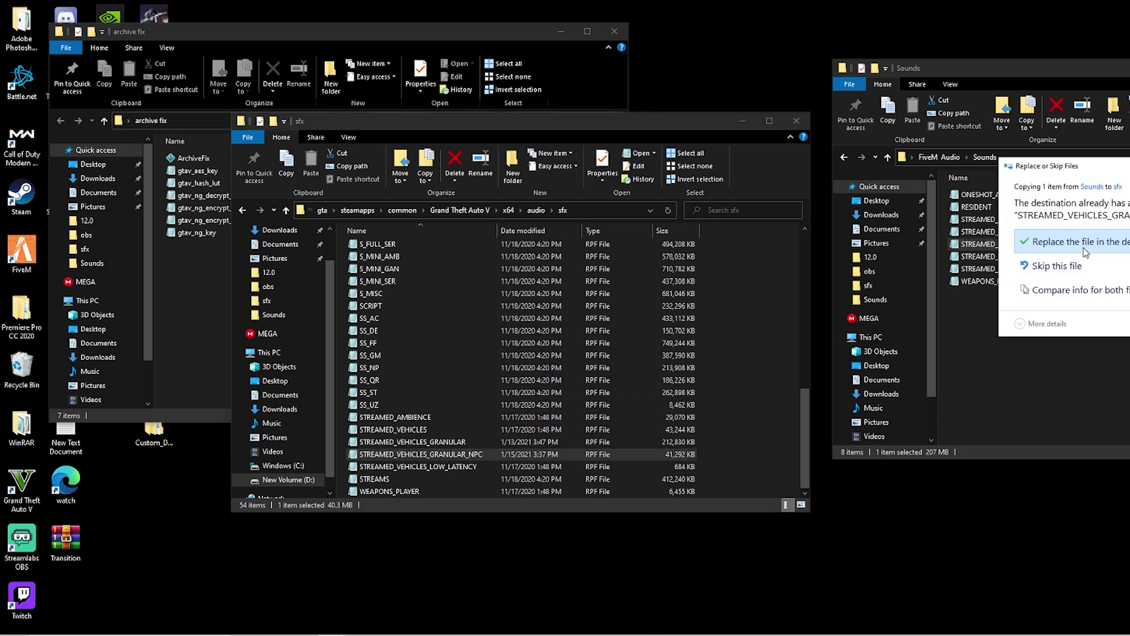
key("Return")
left_click_drag(465, 446, 194, 158)
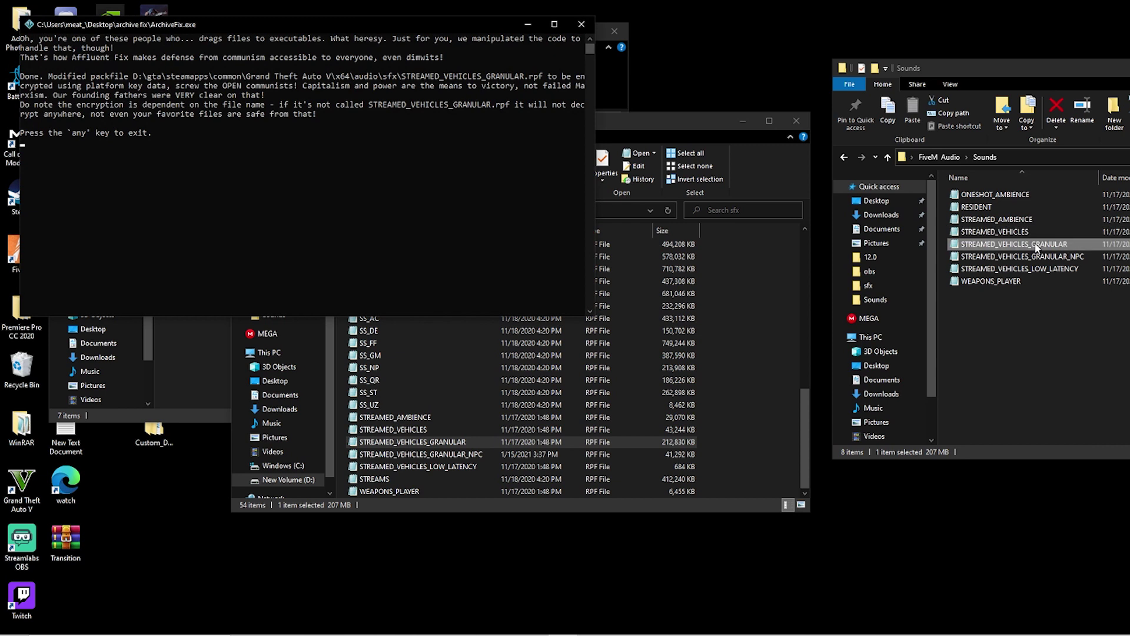
key("Return")
Replace STREAMED_VEHICLES in the game's sfx folder with the copy from Sounds and process it with ArchiveFix
left_click_drag(995, 231, 541, 415)
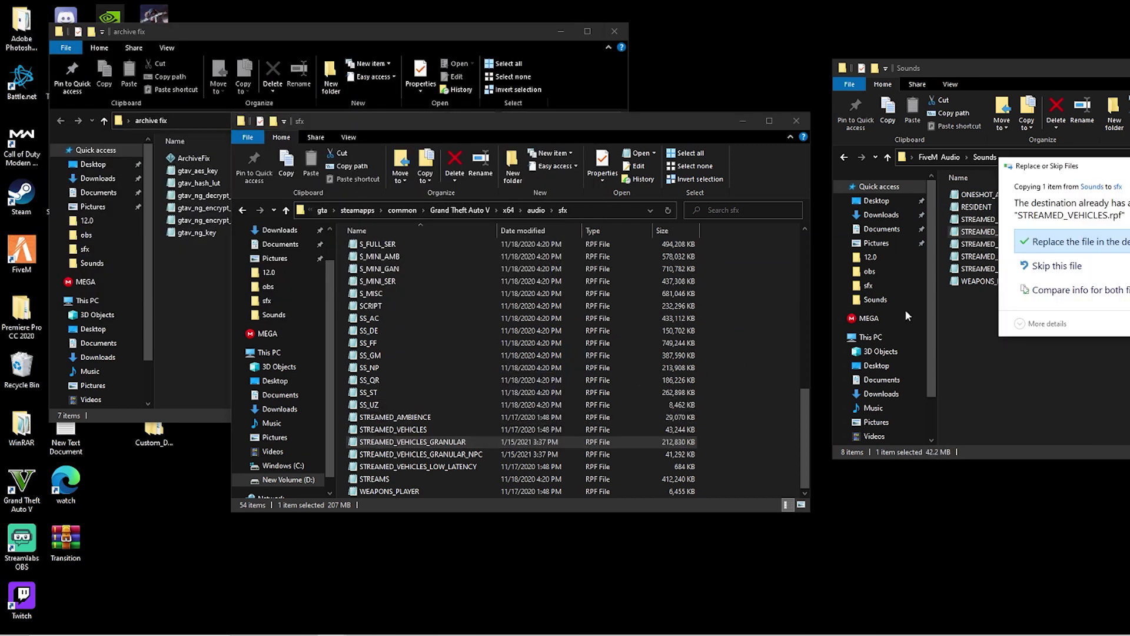
left_click(1064, 250)
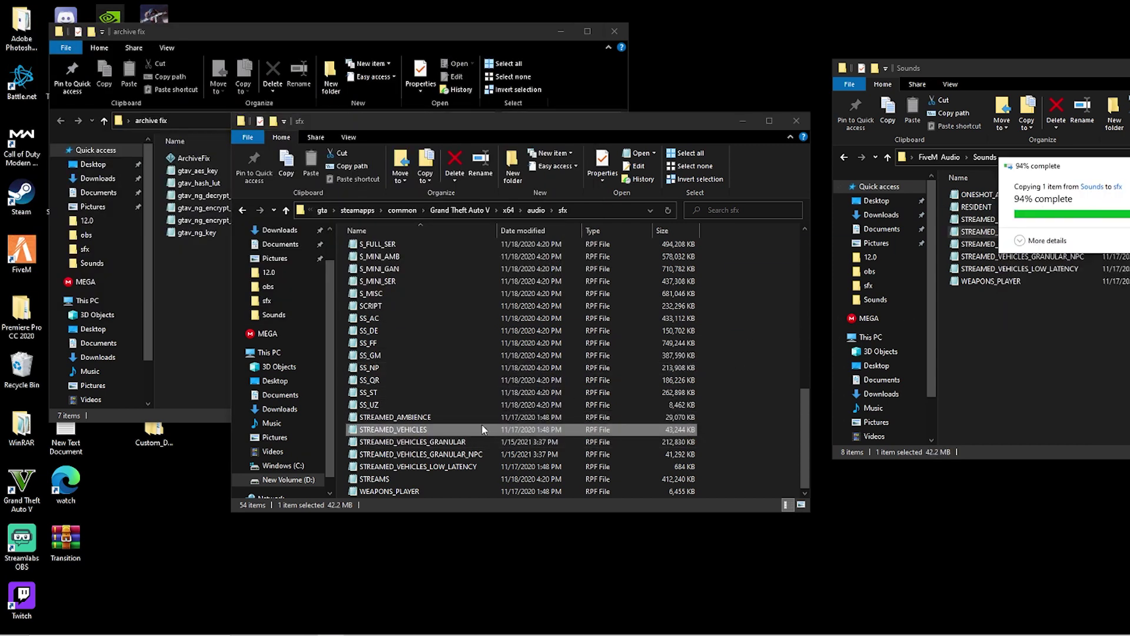
left_click_drag(466, 441, 193, 158)
key("Return")
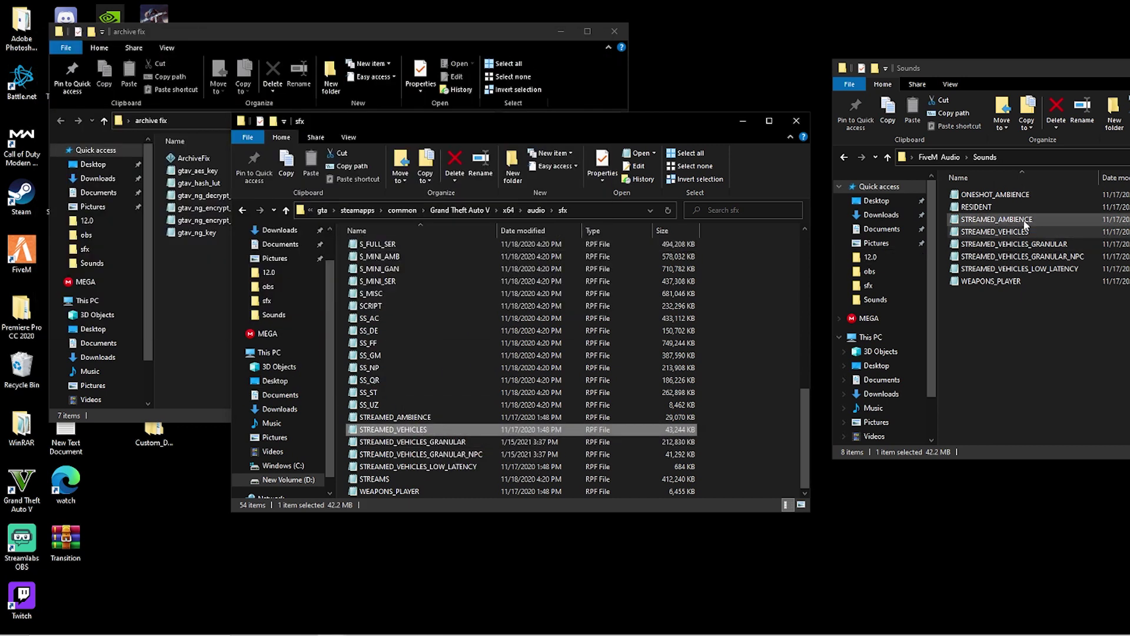
Replace STREAMED_AMBIENCE and RESIDENT in the game's sfx folder with the copies from Sounds, processing them with ArchiveFix
left_click_drag(1025, 224, 441, 407)
key("Return")
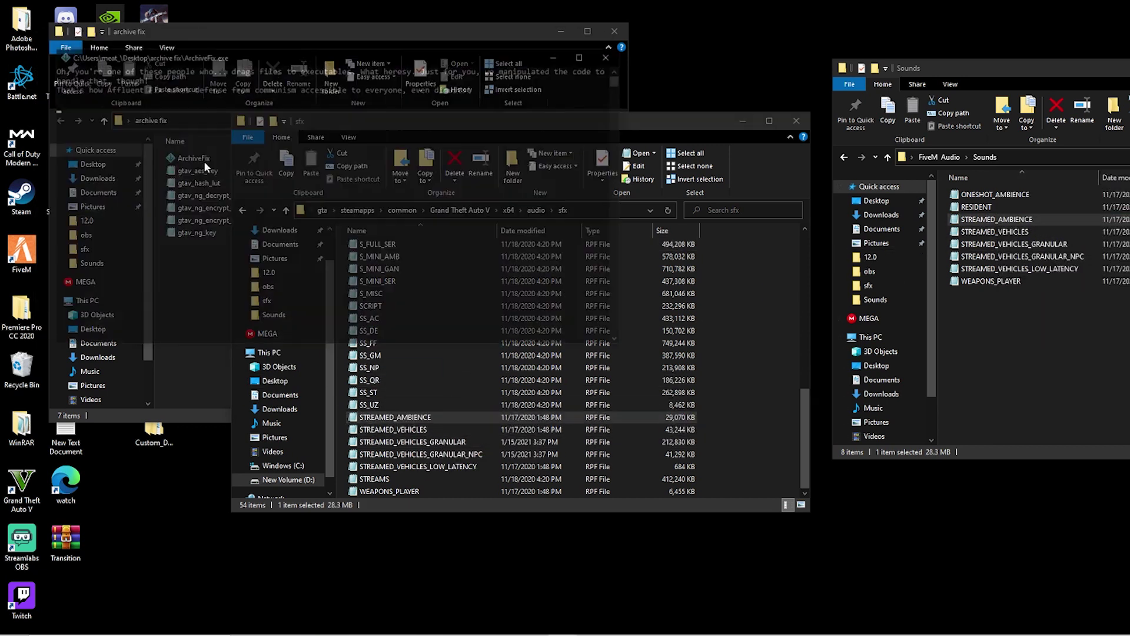
left_click_drag(976, 207, 442, 365)
key("Return")
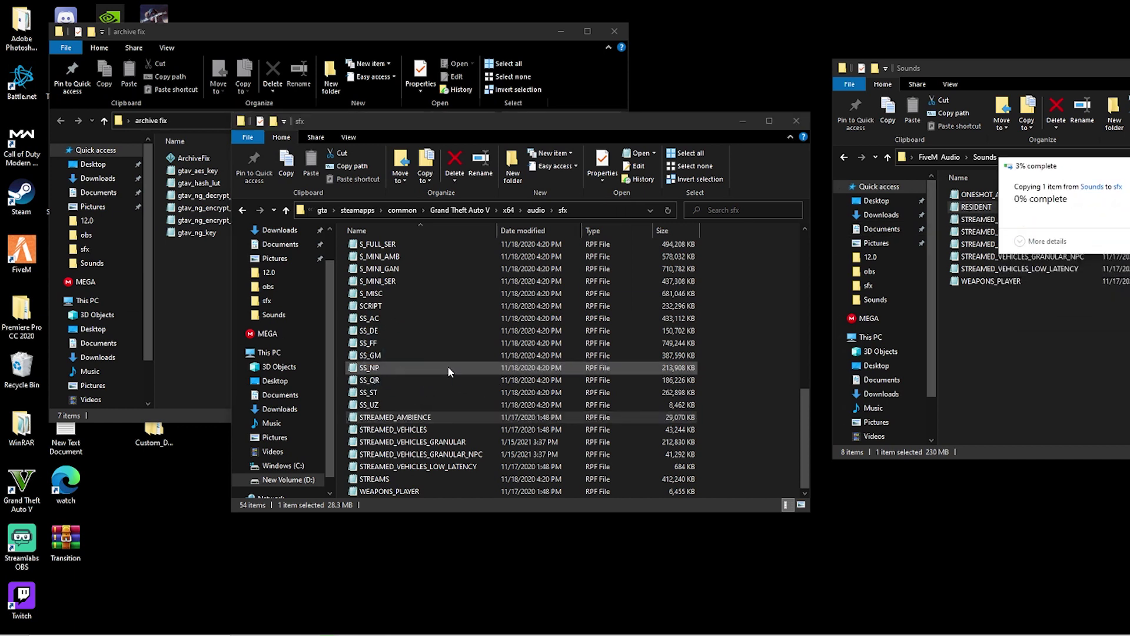
Replace ONESHOT_AMBIENCE in the game's sfx folder with the copy from Sounds and process it with ArchiveFix
left_click_drag(977, 194, 435, 372)
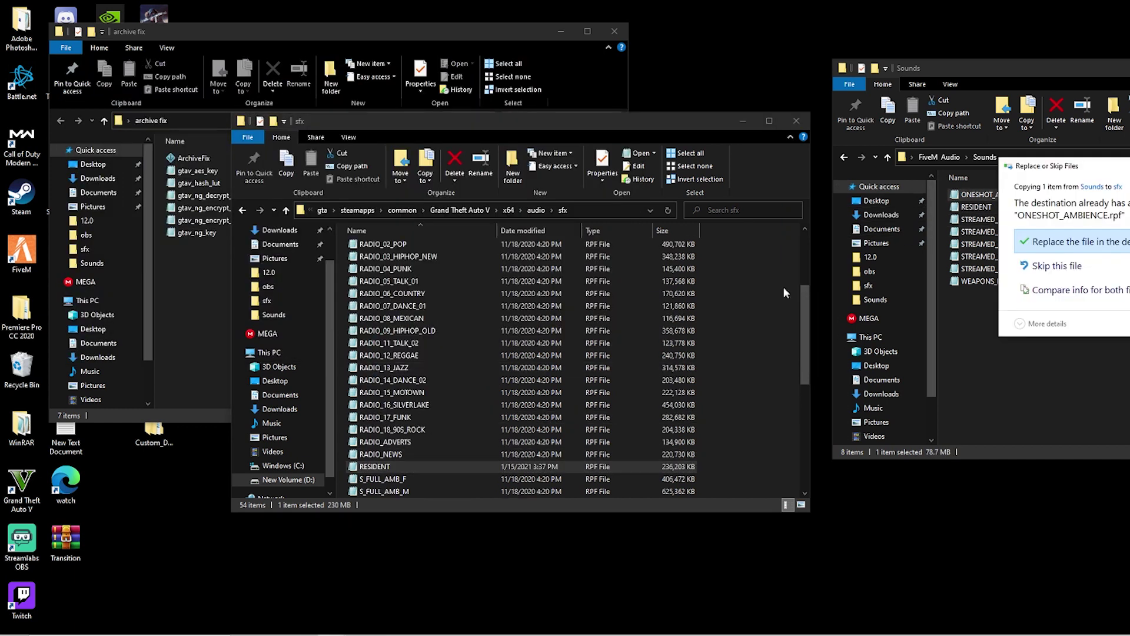
key("Return")
left_click_drag(382, 244, 194, 158)
key("Return")
scroll(721, 257, "down", 10)
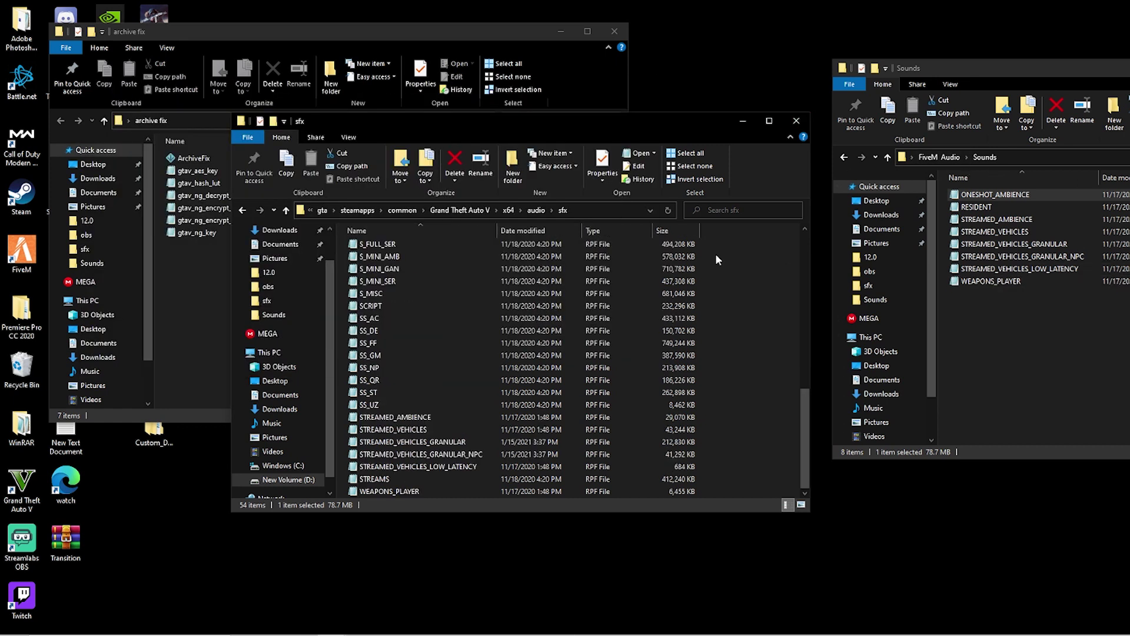
Close the sfx, Sounds and archive fix folder windows
left_click(798, 122)
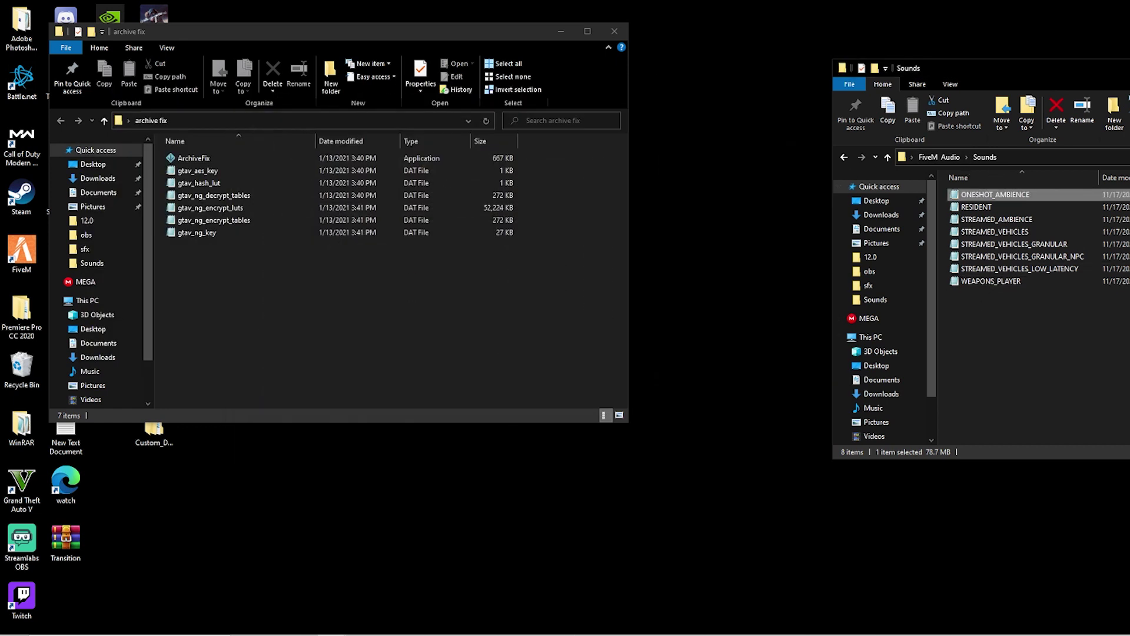
key("alt+F4")
left_click(615, 31)
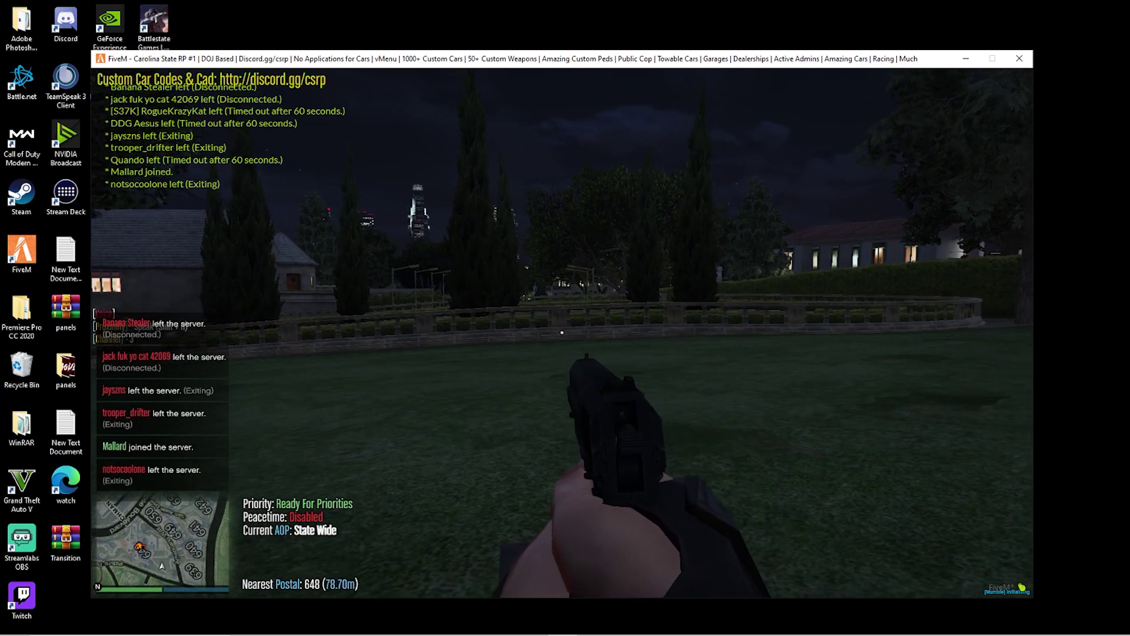
Switch to FiveM and test-fire the different pistols from the weapon wheel to check their replaced sounds
key("Tab")
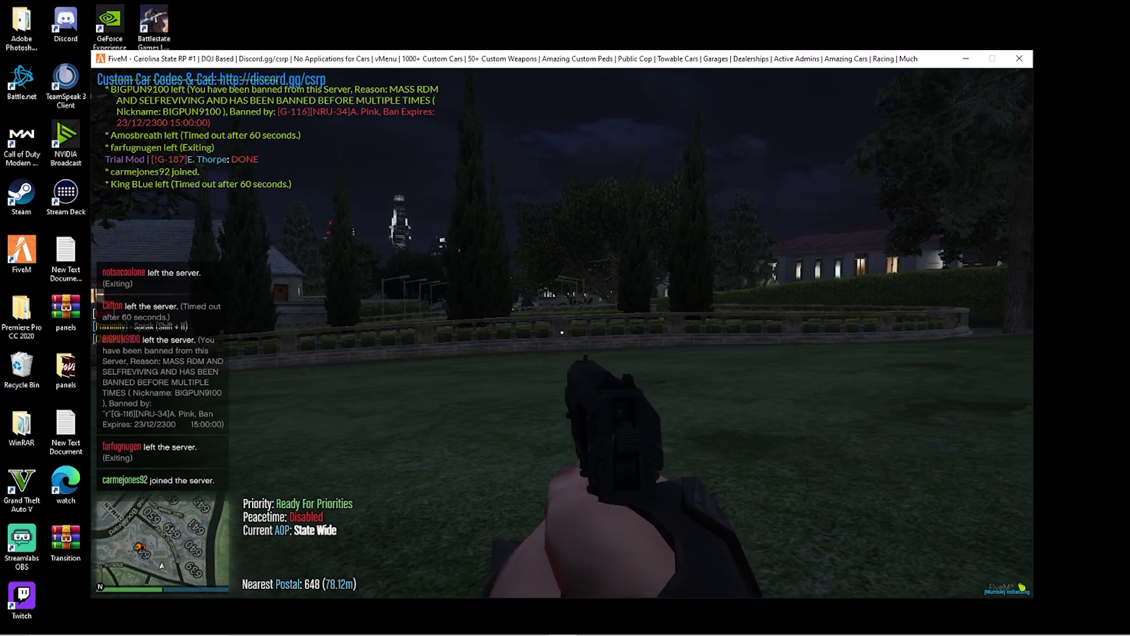
left_click(561, 333)
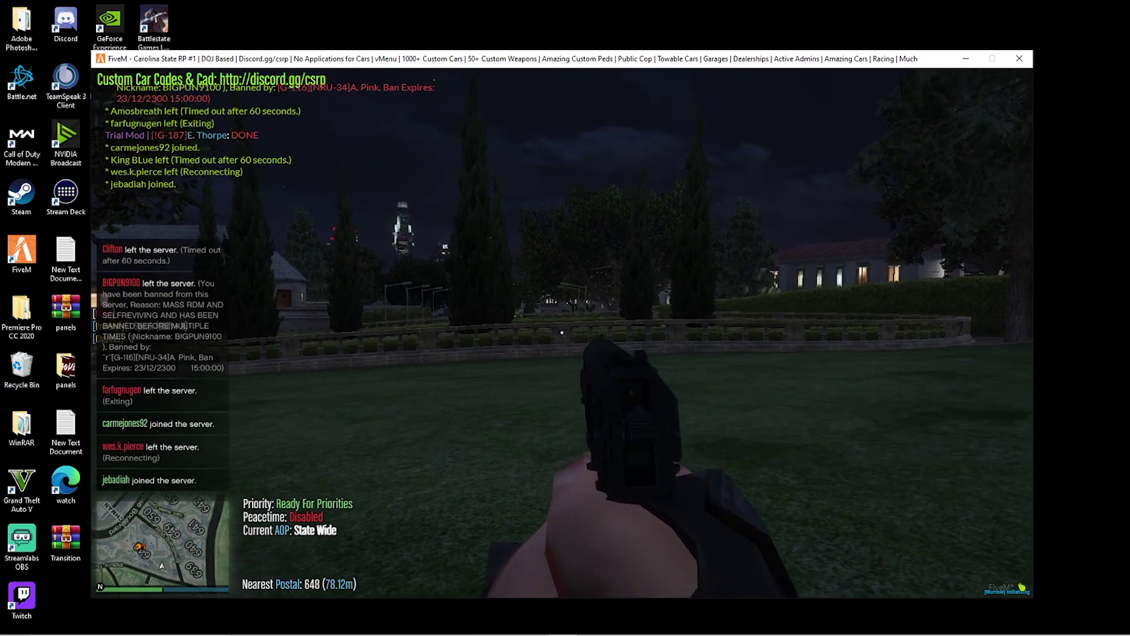
key("Tab")
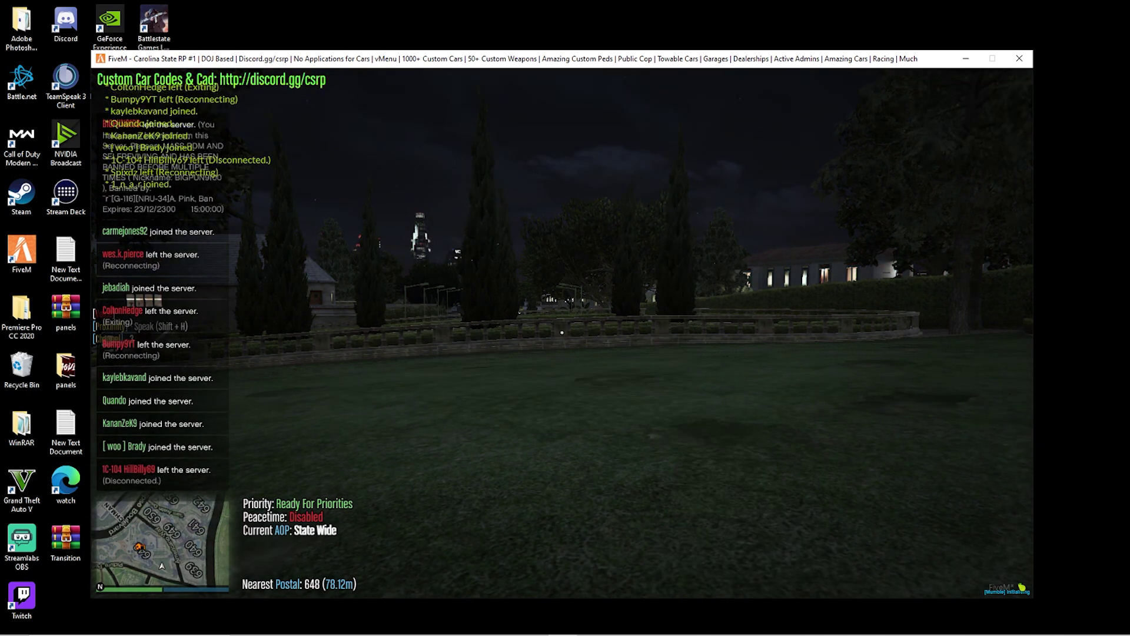
left_click(562, 332)
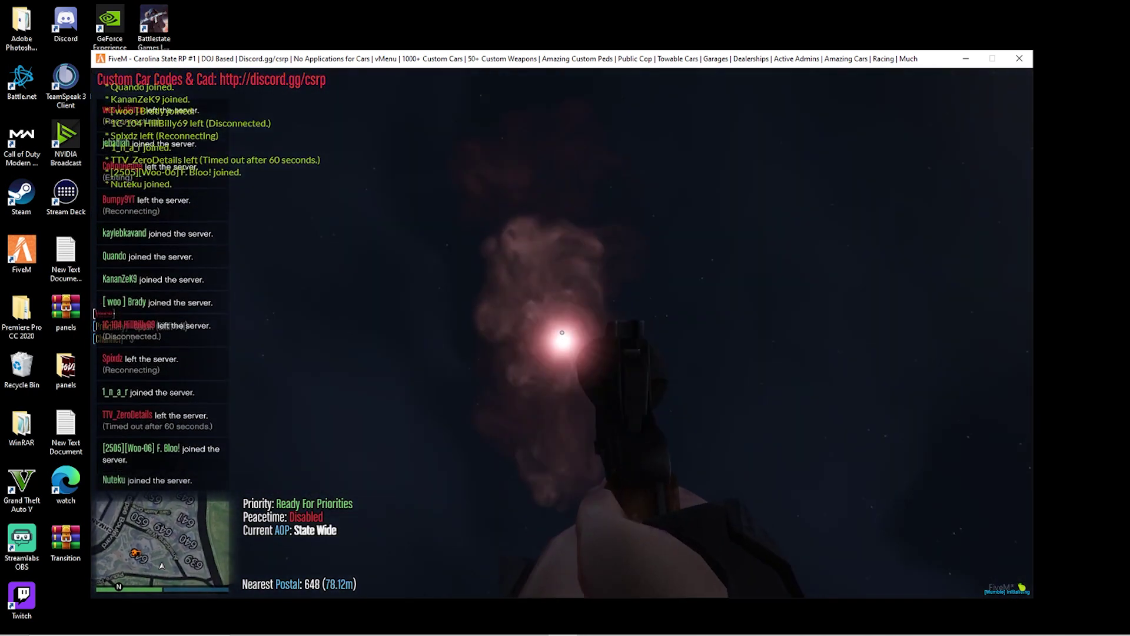
key("Tab")
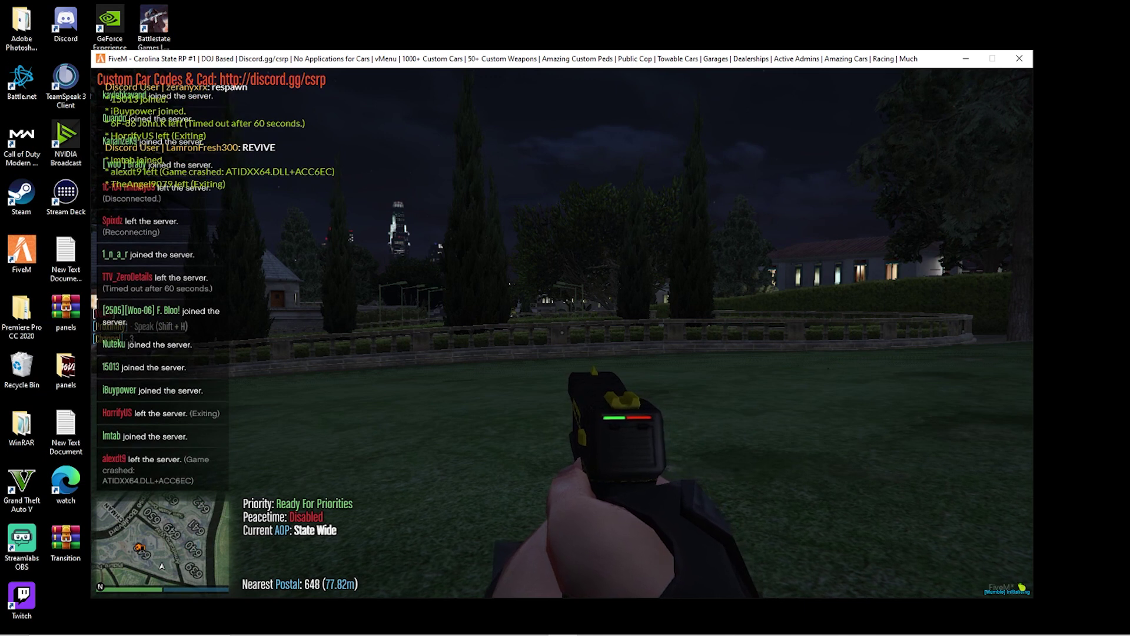
key("Tab")
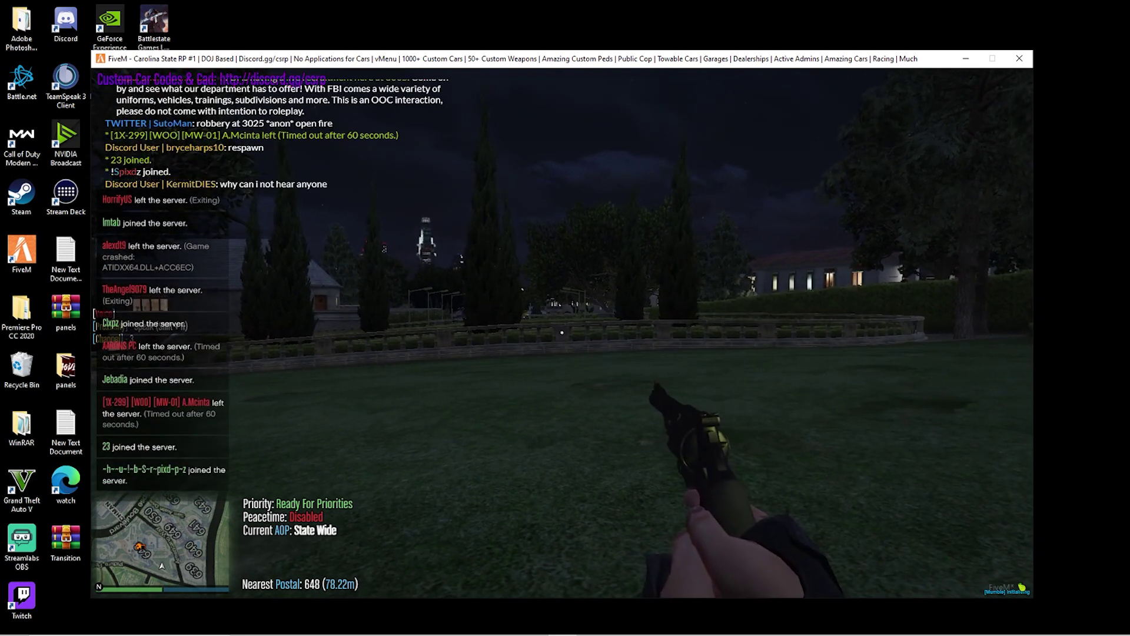
key("Tab")
scroll(564, 254, "down", 1)
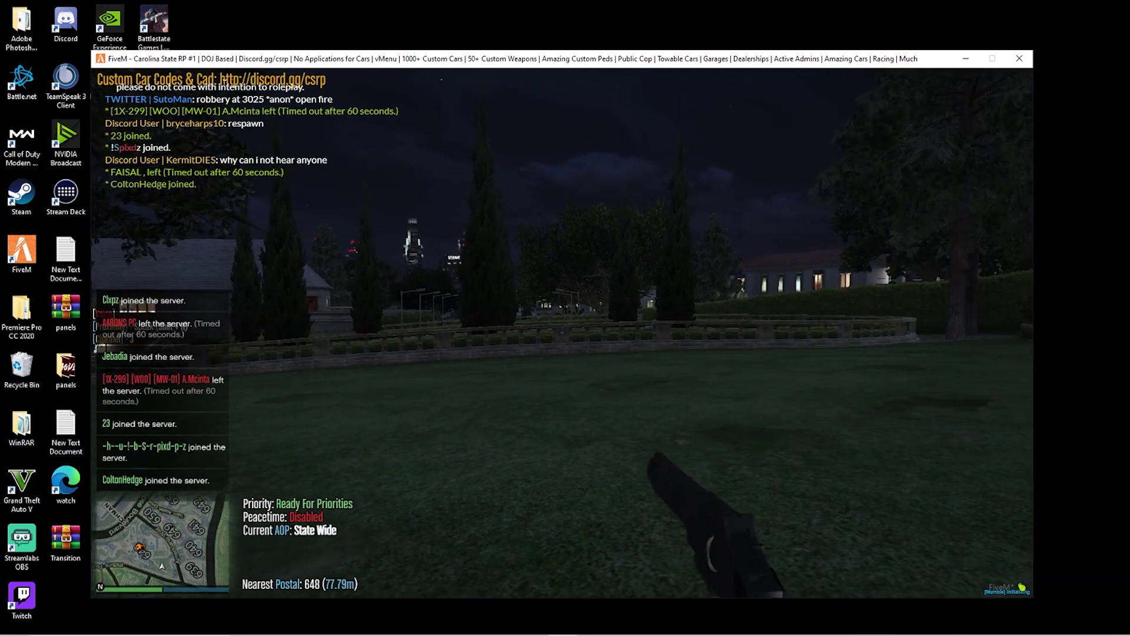
key("Tab")
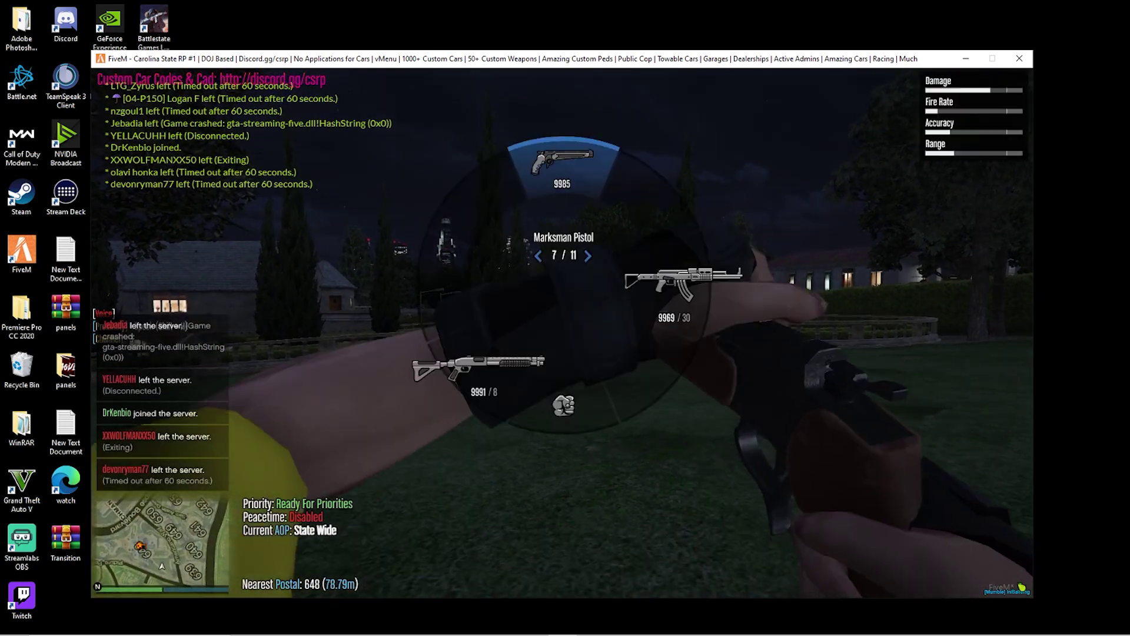
key("Tab")
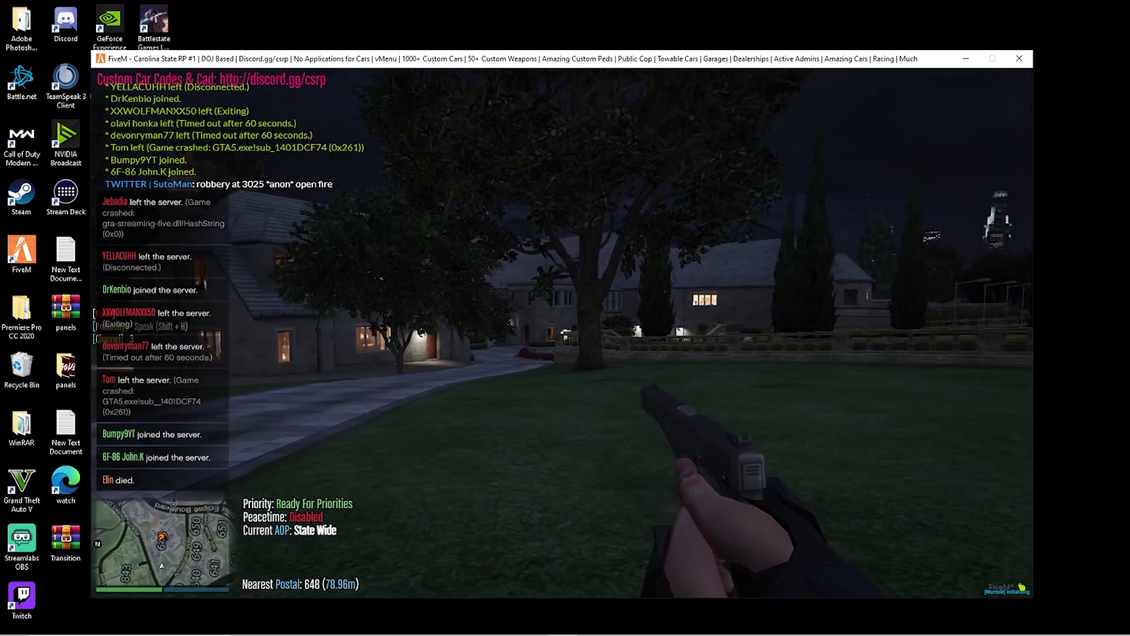
key("Tab")
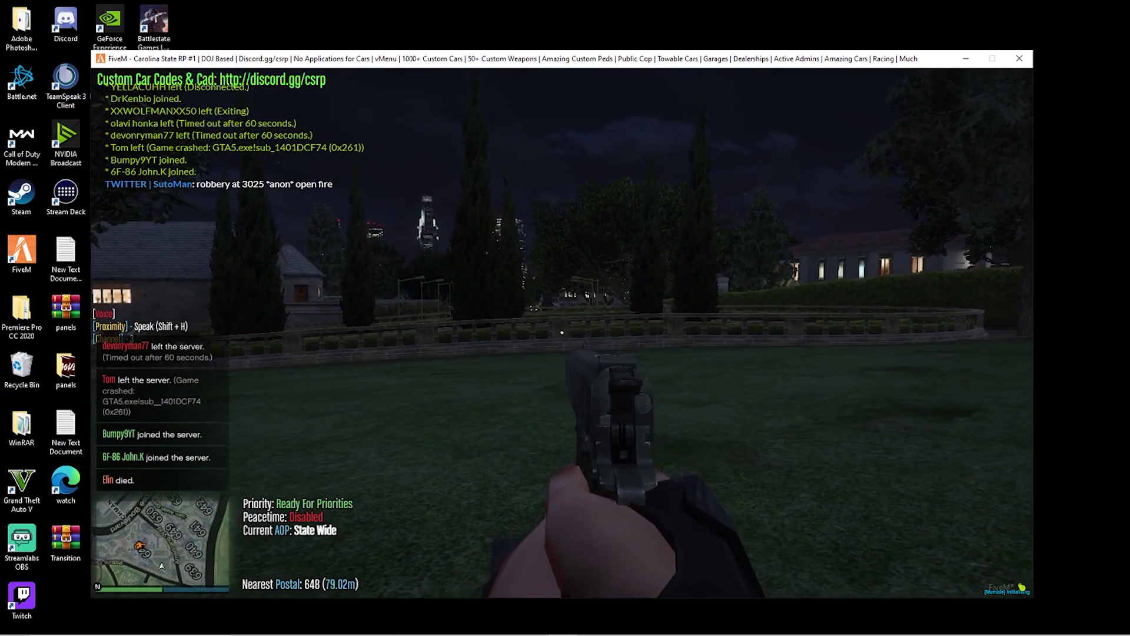
key("Tab")
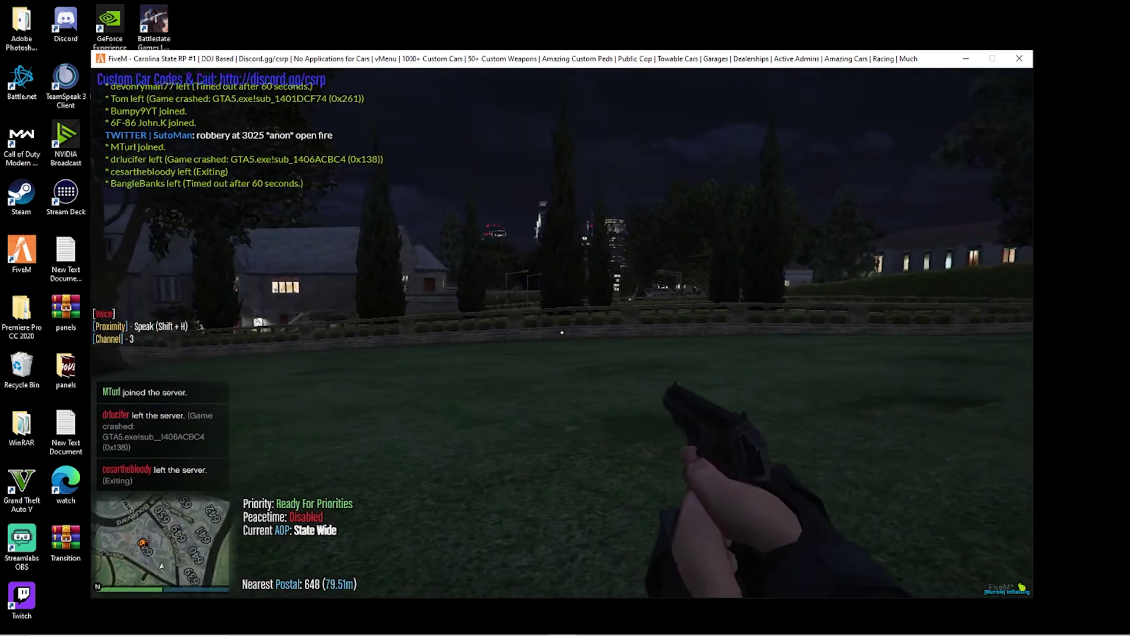
left_click(562, 333)
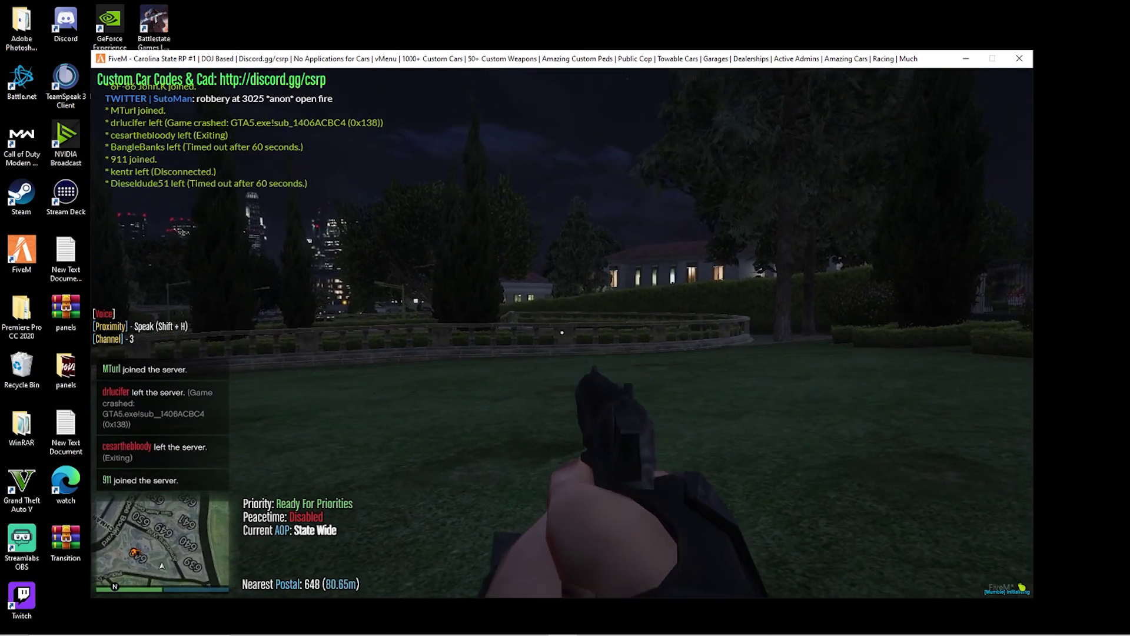
key("Tab")
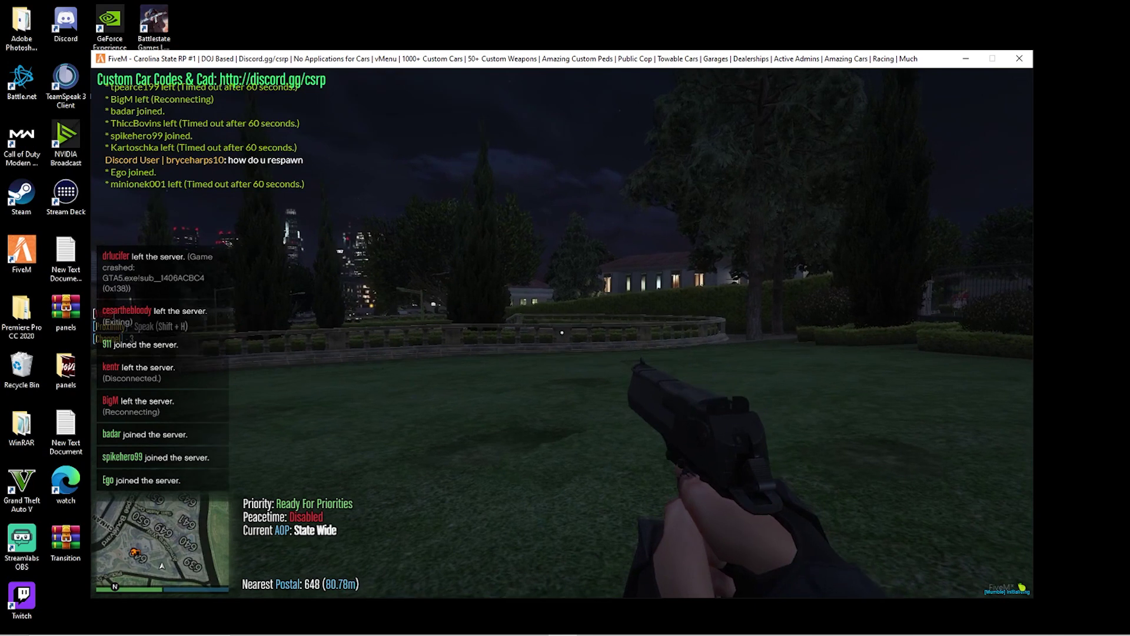
key("Tab")
scroll(562, 333, "down", 1)
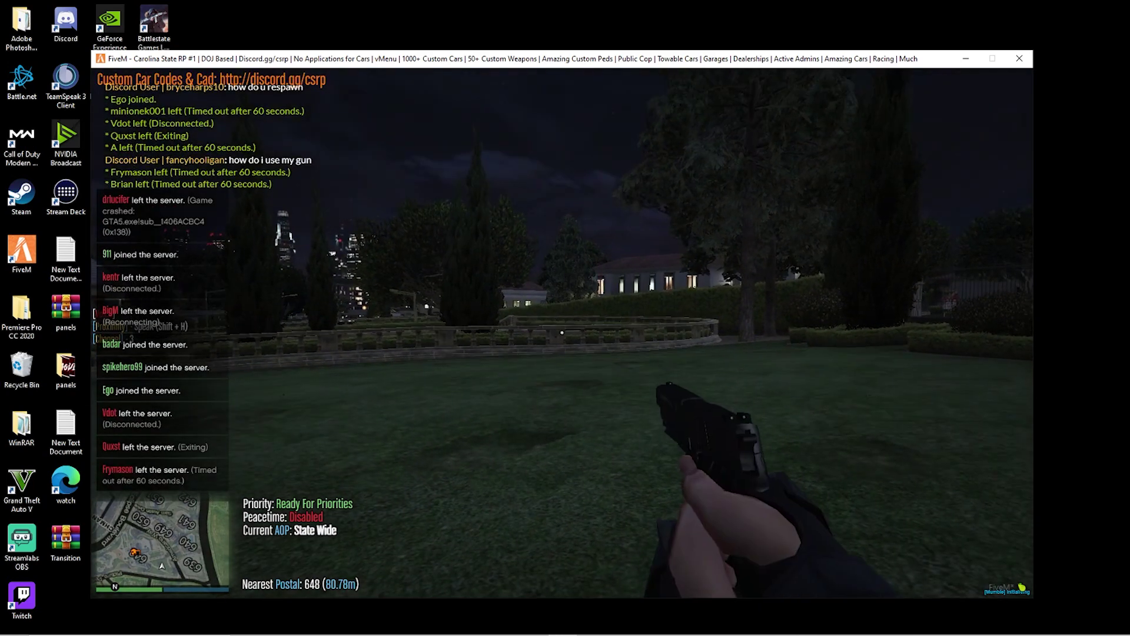
left_click(561, 332)
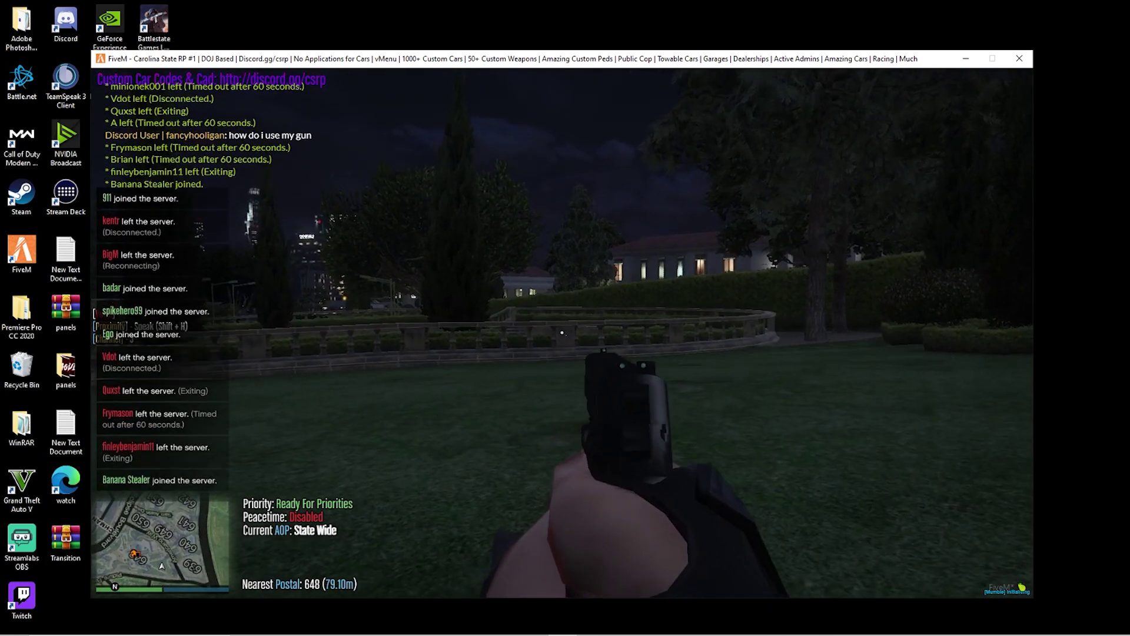
left_click(562, 333)
key("Tab")
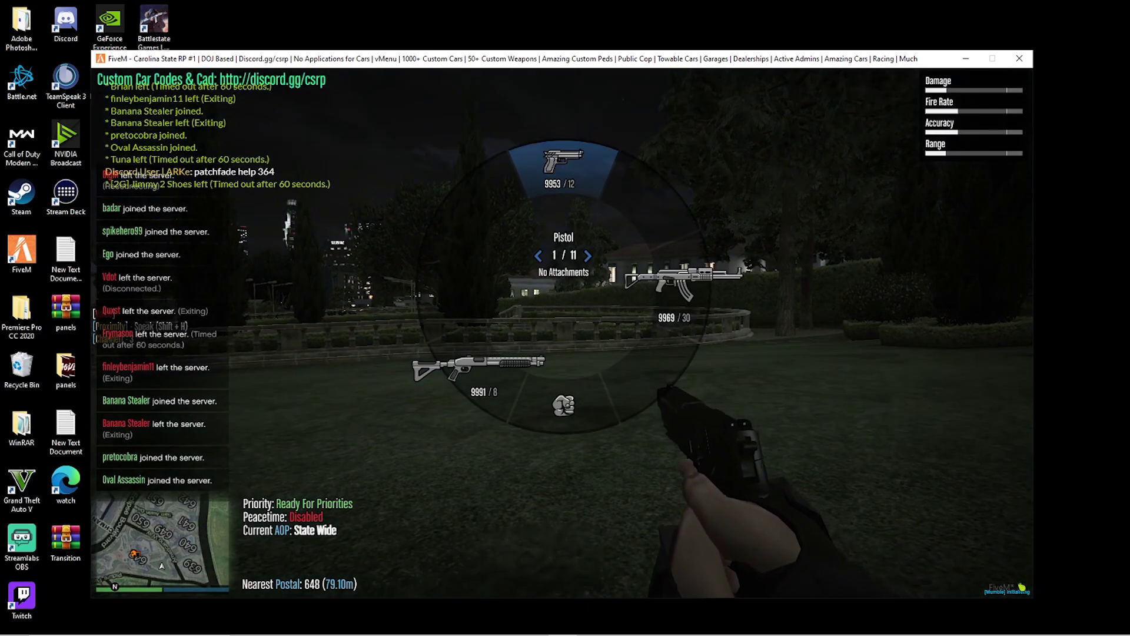